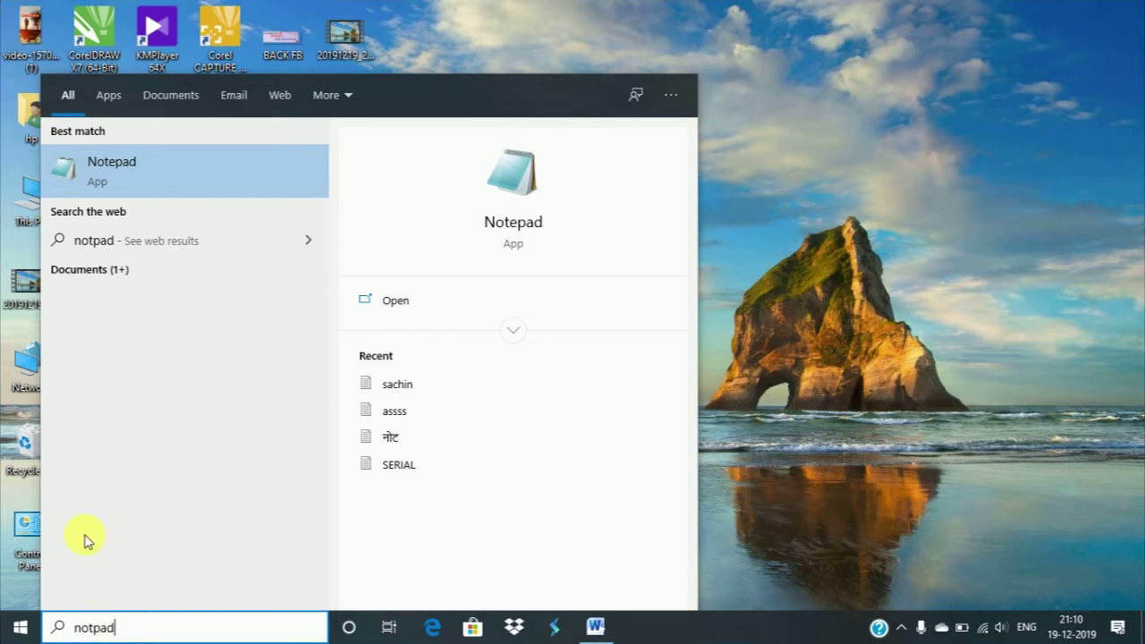
Open Notepad from the search results and close its empty window
click(222, 161)
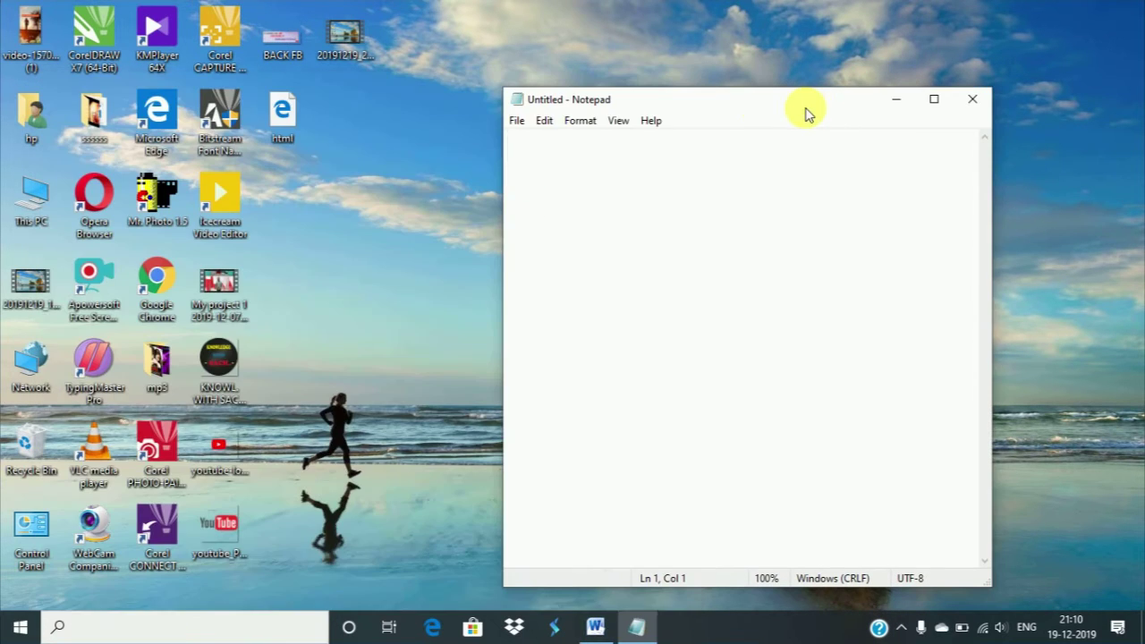
click(983, 95)
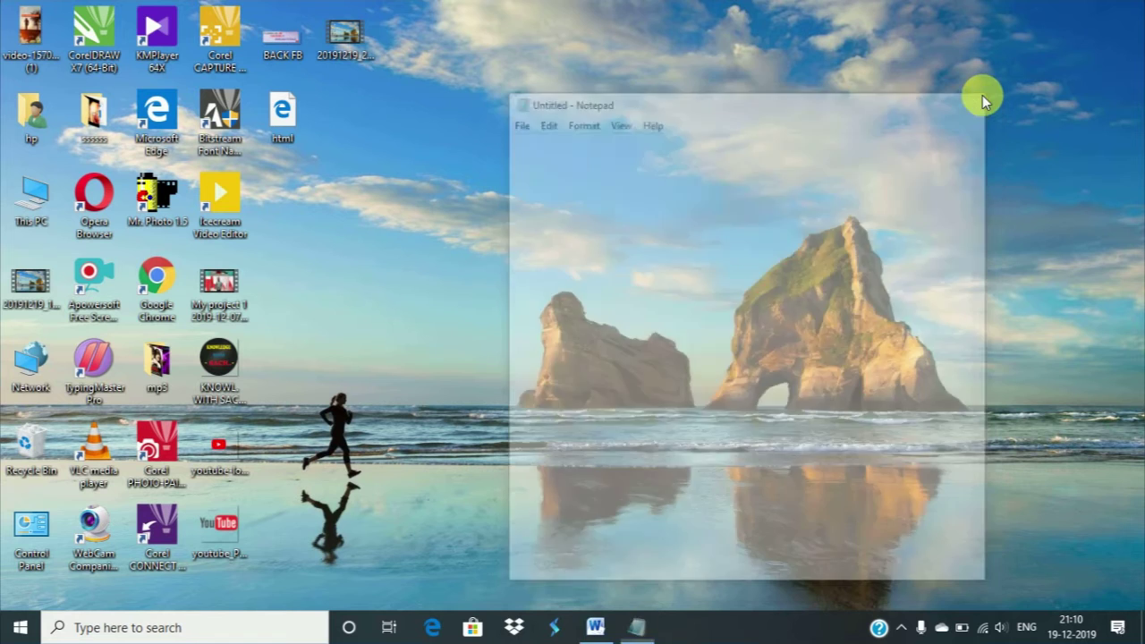
Launch Notepad from the Windows Accessories group of installed apps and maximize its window
click(20, 627)
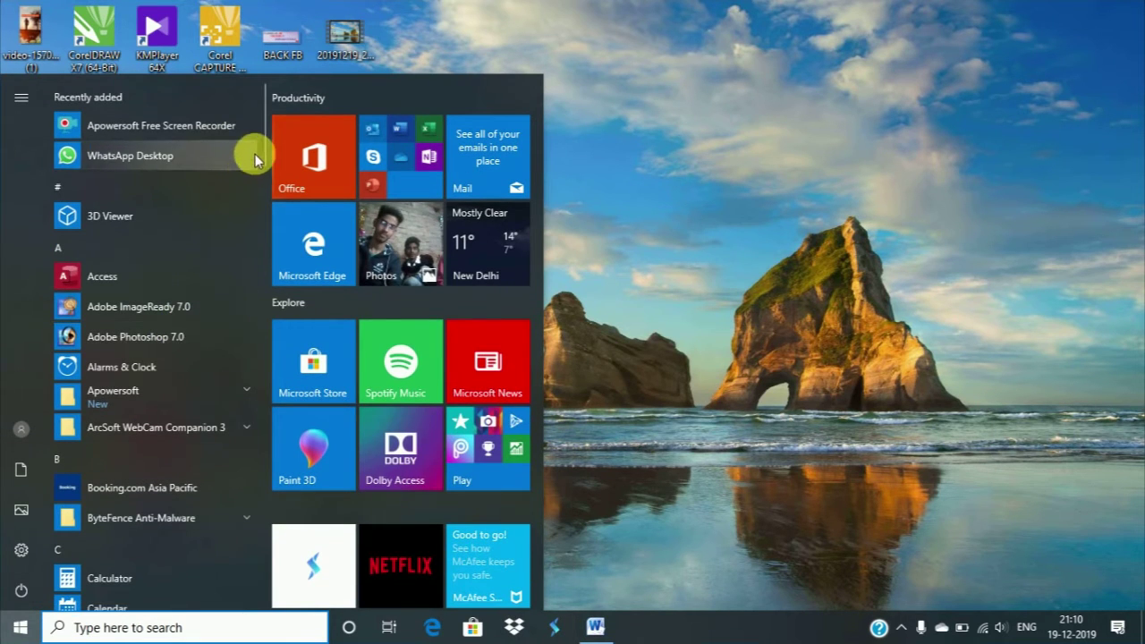
drag(264, 143, 282, 558)
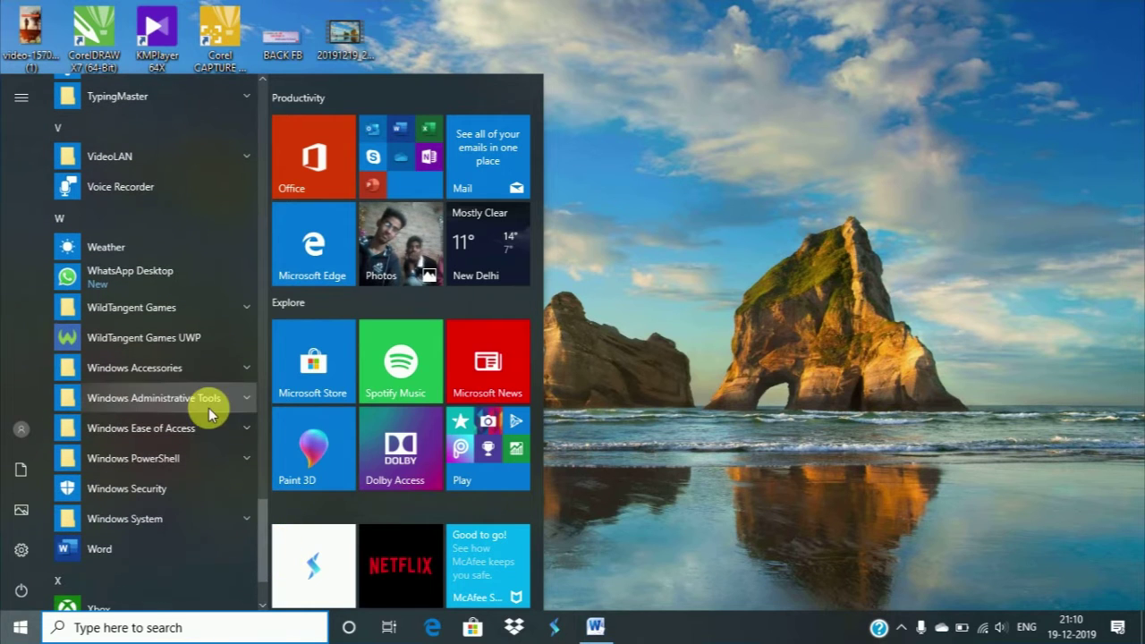
click(202, 374)
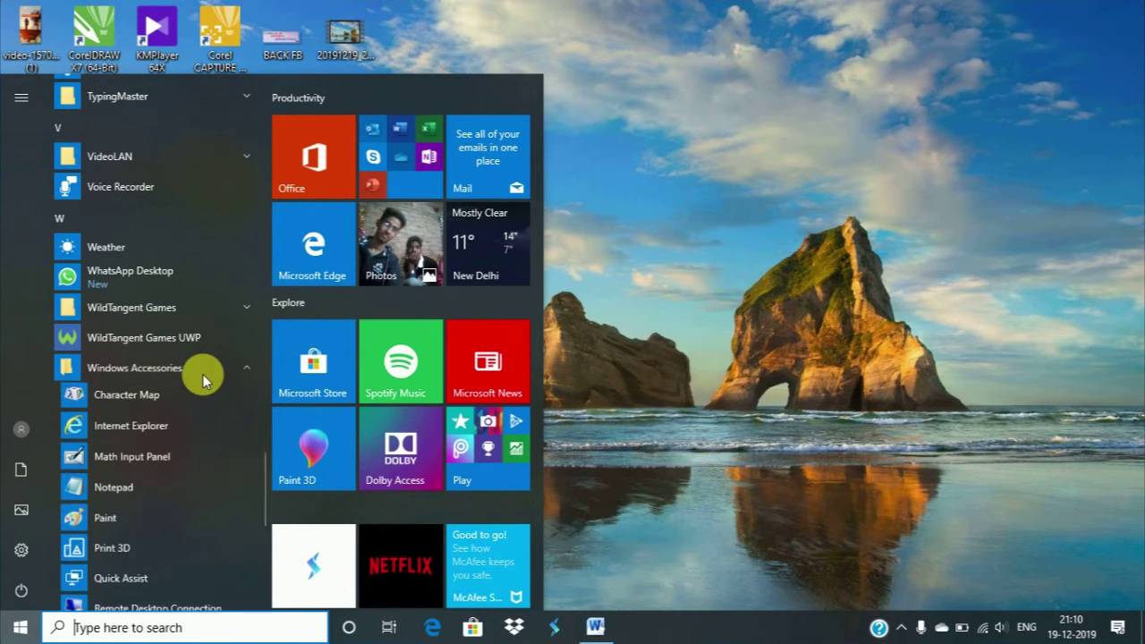
click(168, 484)
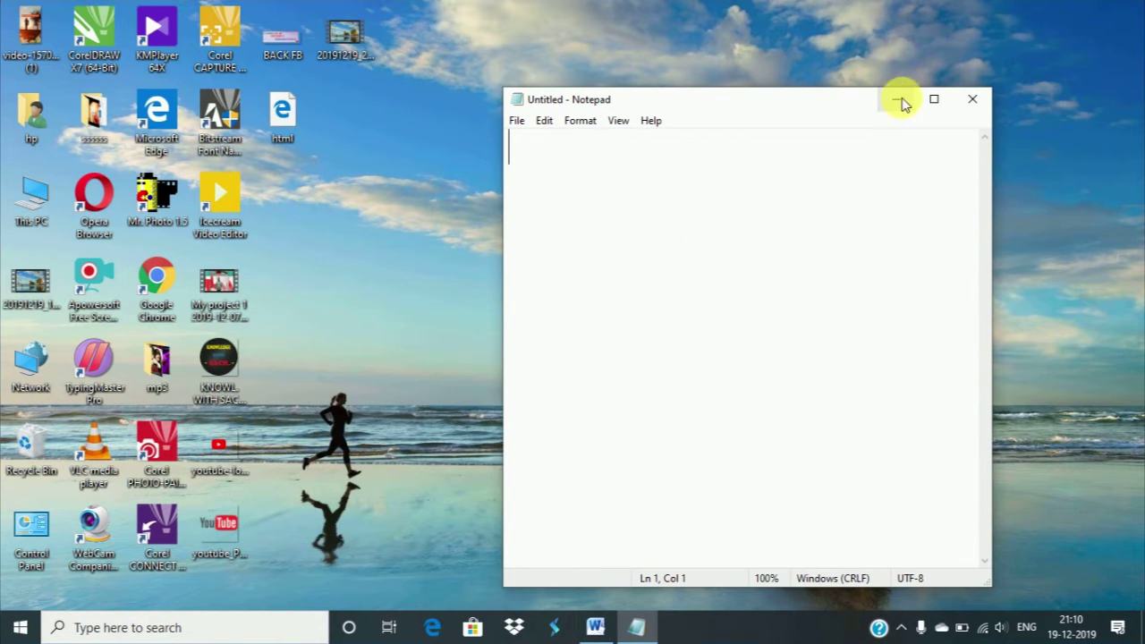
click(934, 100)
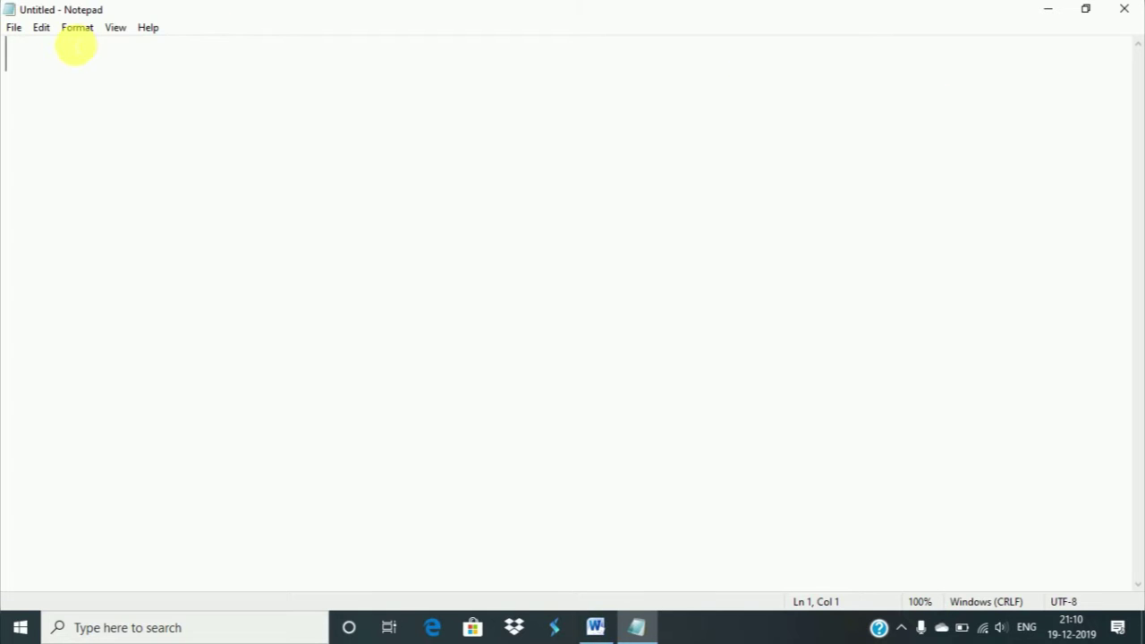
Enter the text "i love india" in the blank document
click(15, 29)
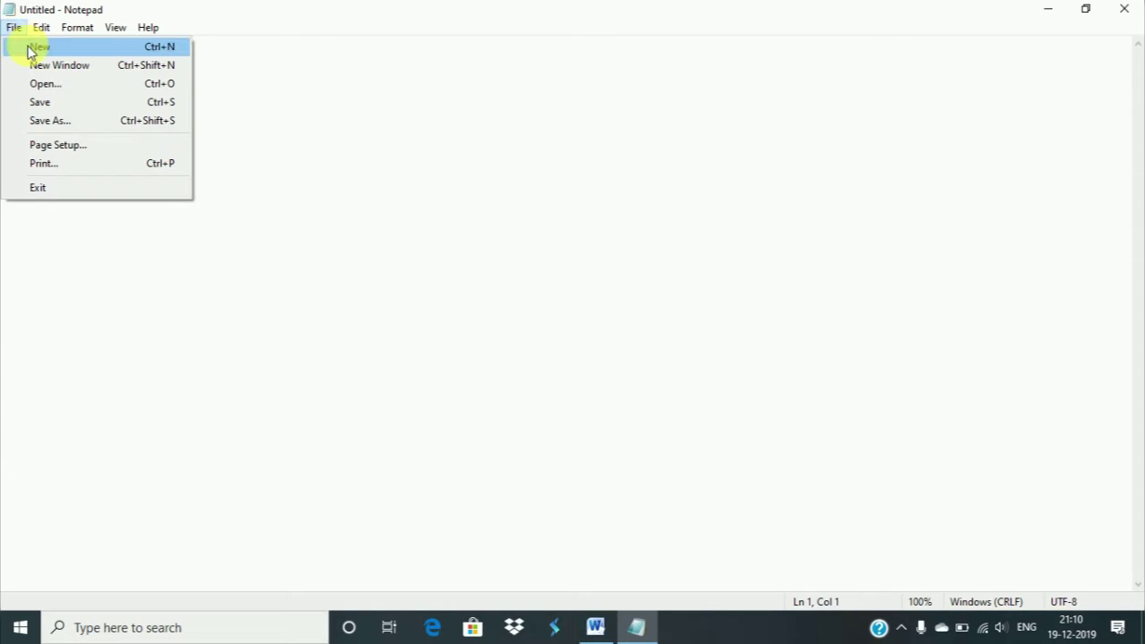
click(240, 70)
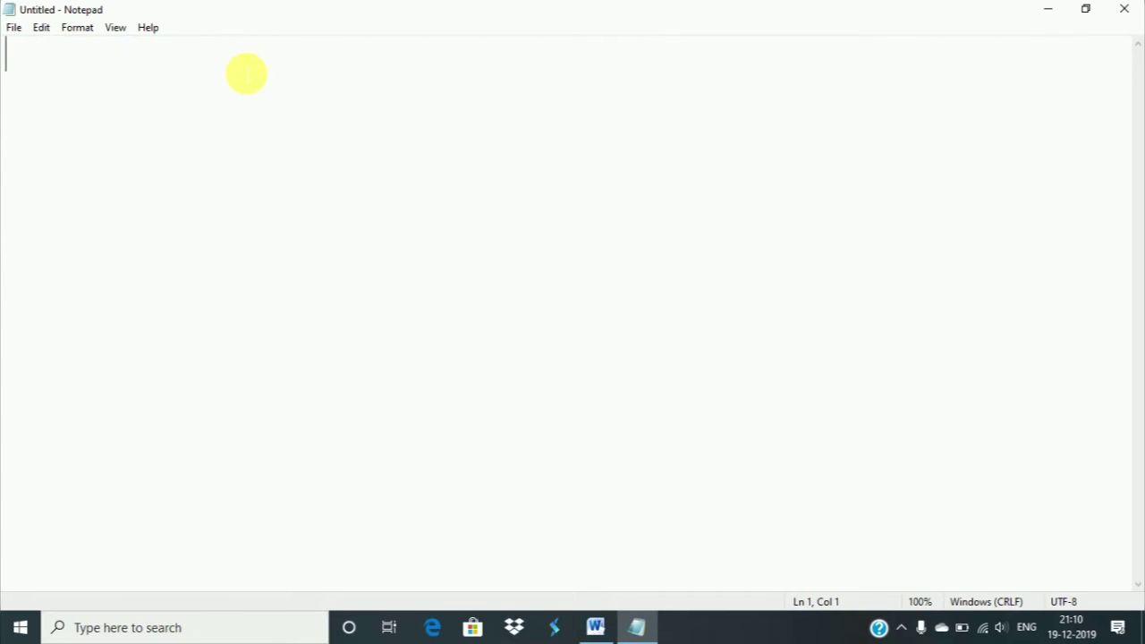
text(s)
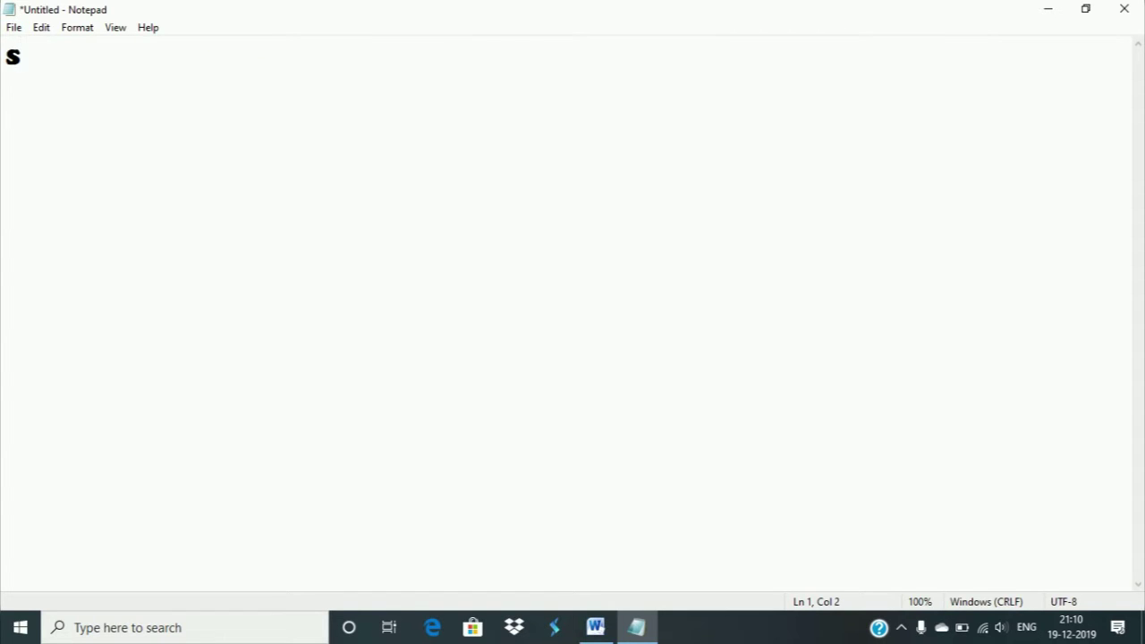
key(BackSpace)
text(i love)
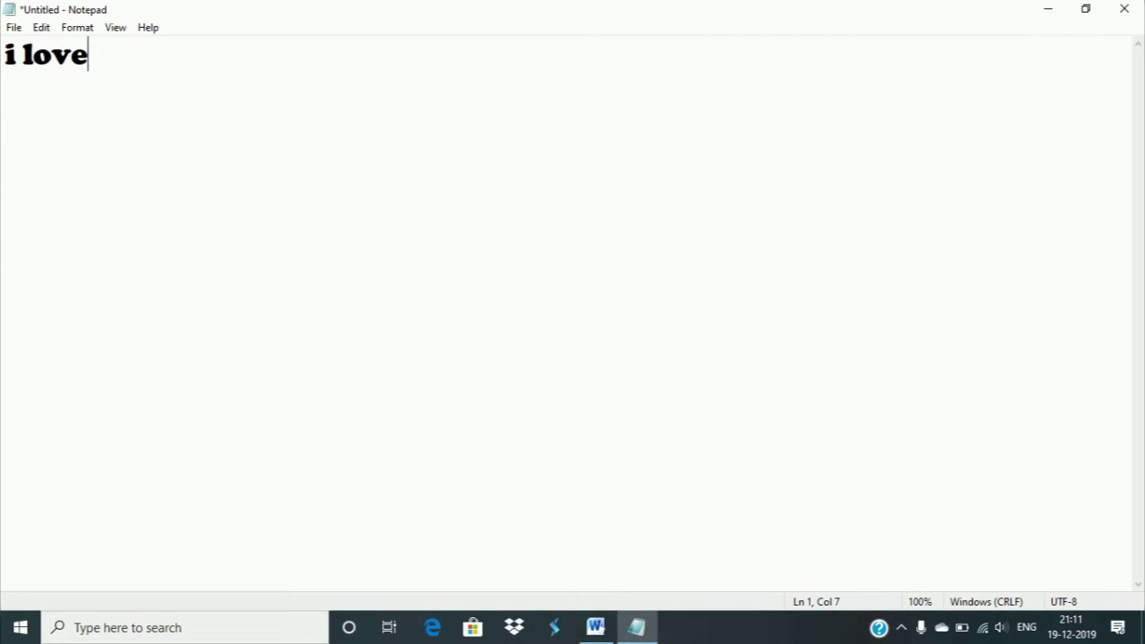
text( india)
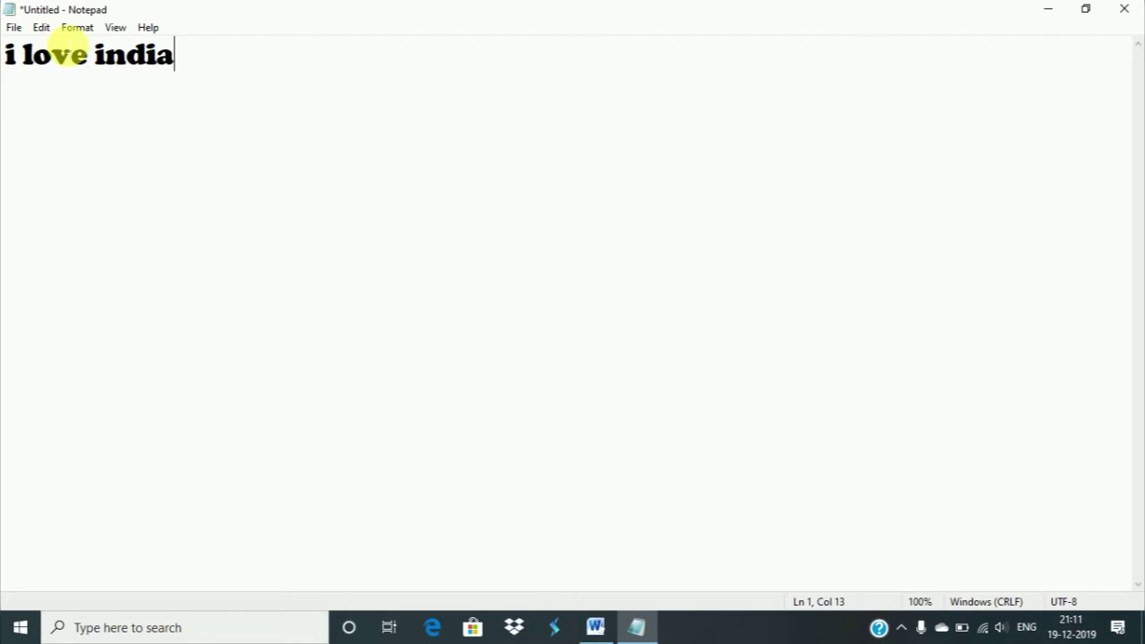
Save the document in the Documents folder as a text file named "i"
click(14, 29)
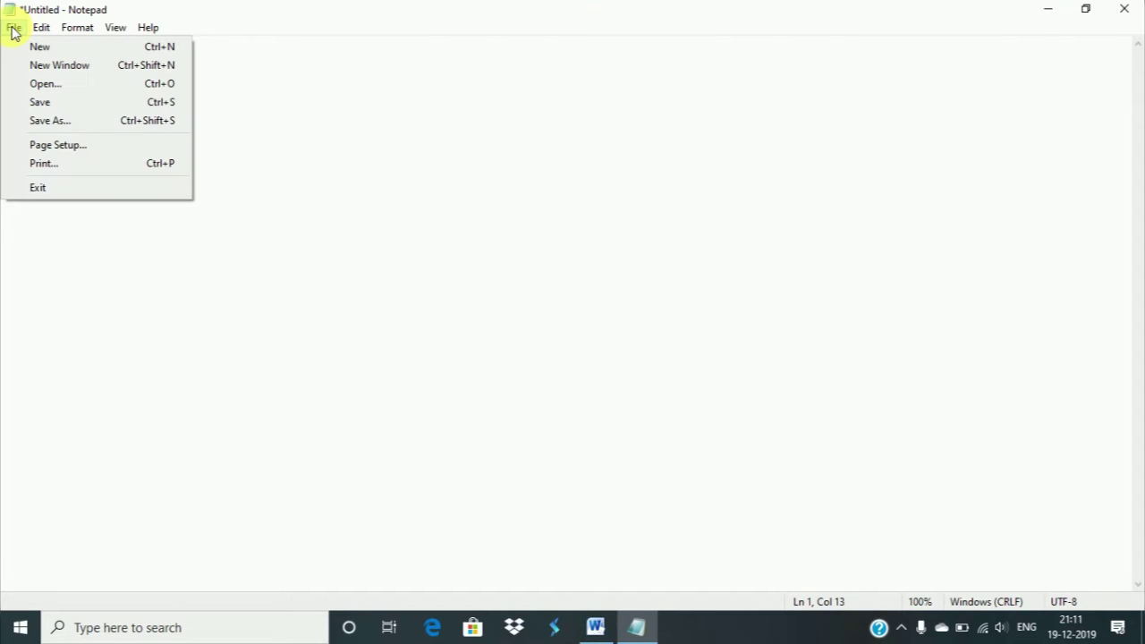
click(300, 157)
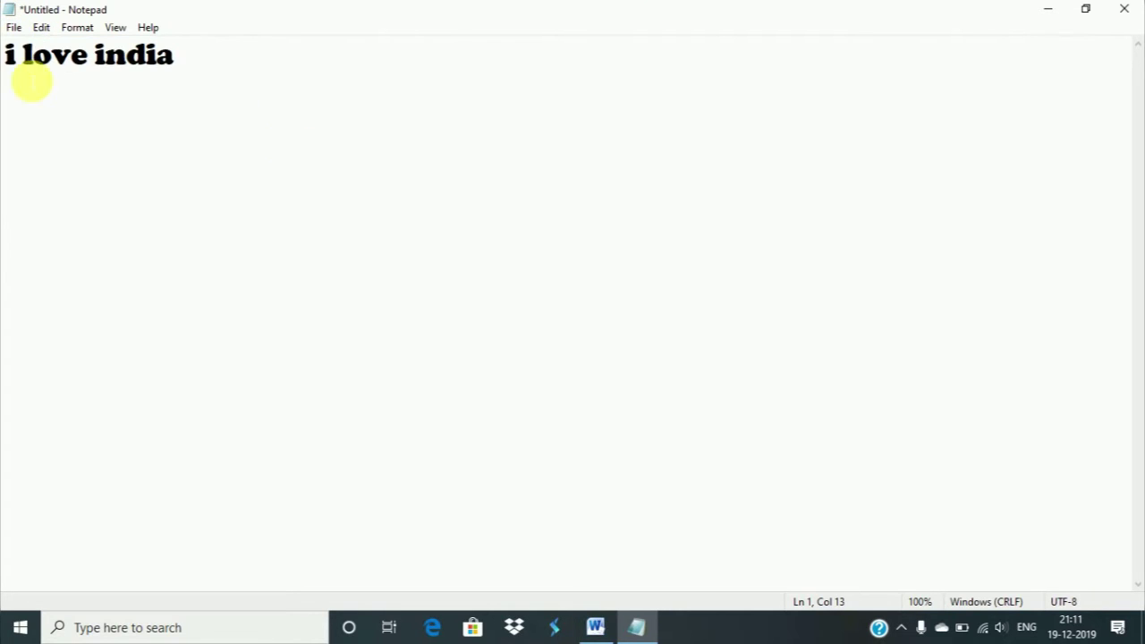
click(14, 28)
click(31, 104)
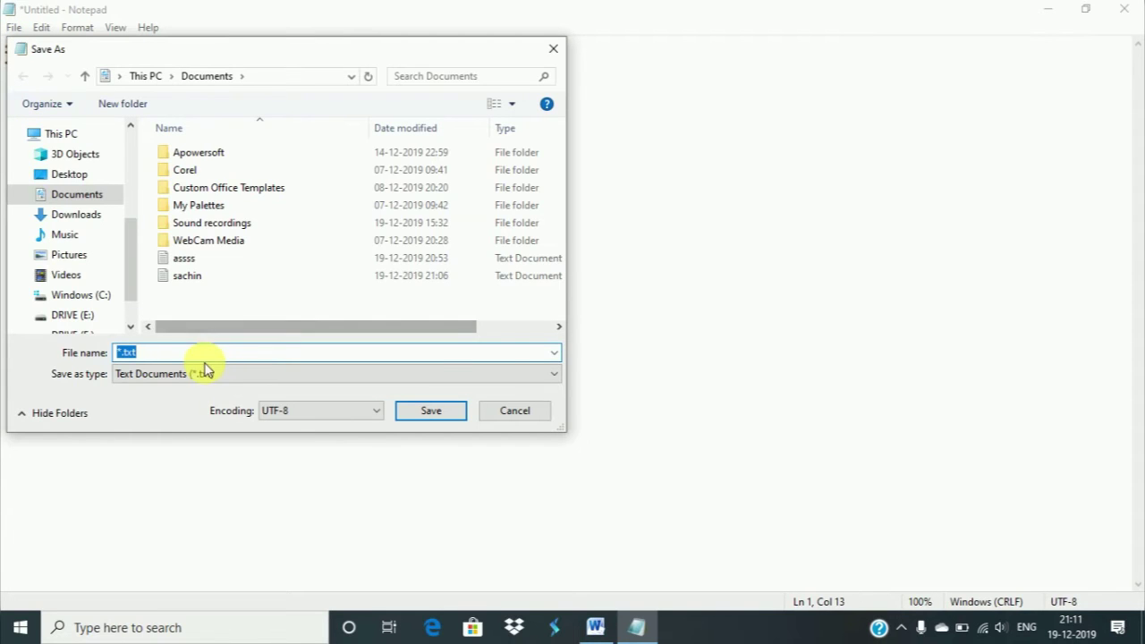
click(205, 357)
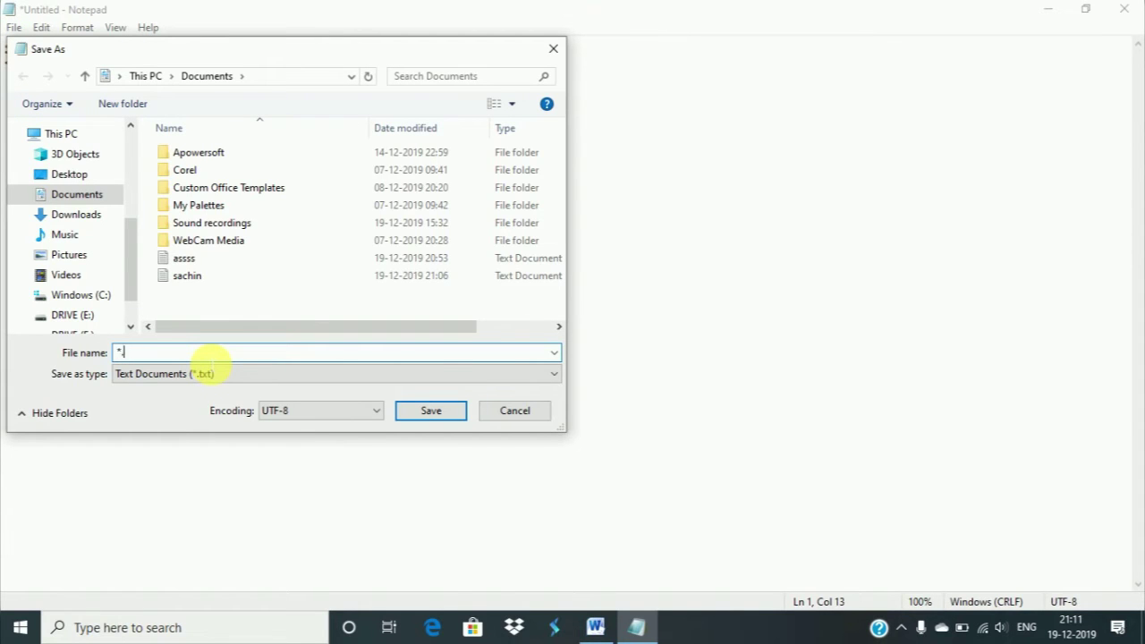
text(f)
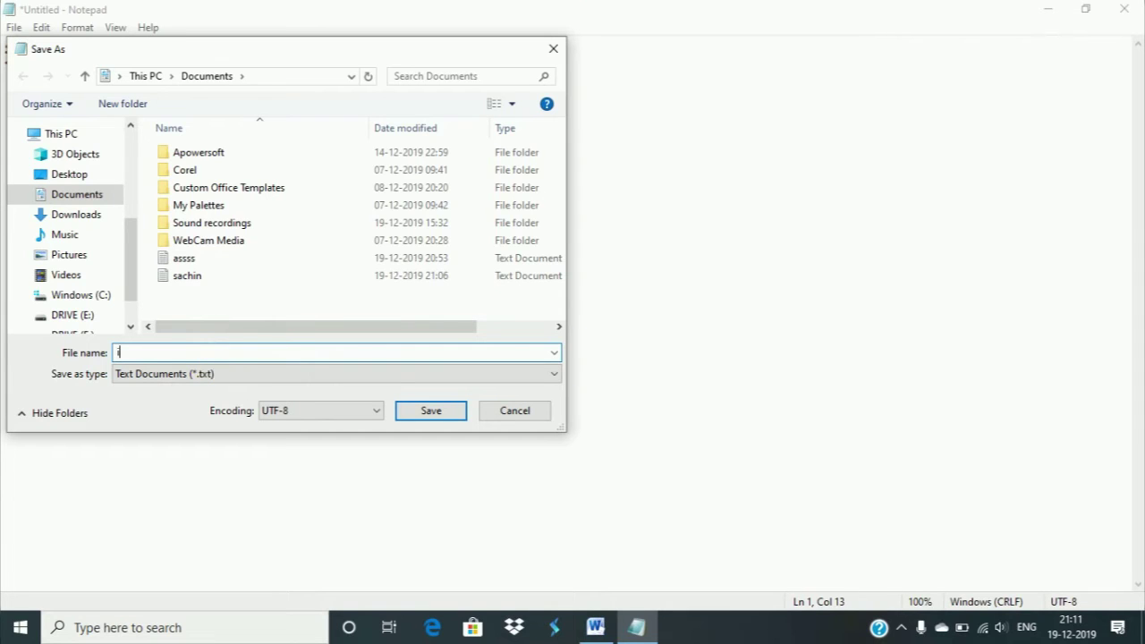
click(428, 411)
Start a new blank document in the same Notepad window
click(16, 30)
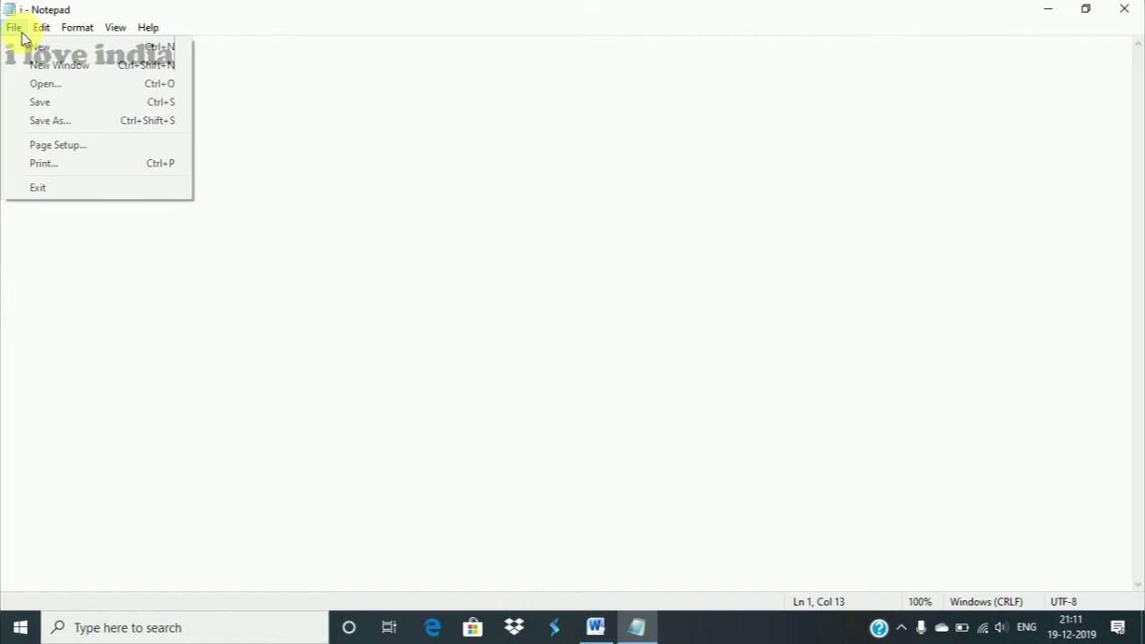
mouse_move(41, 28)
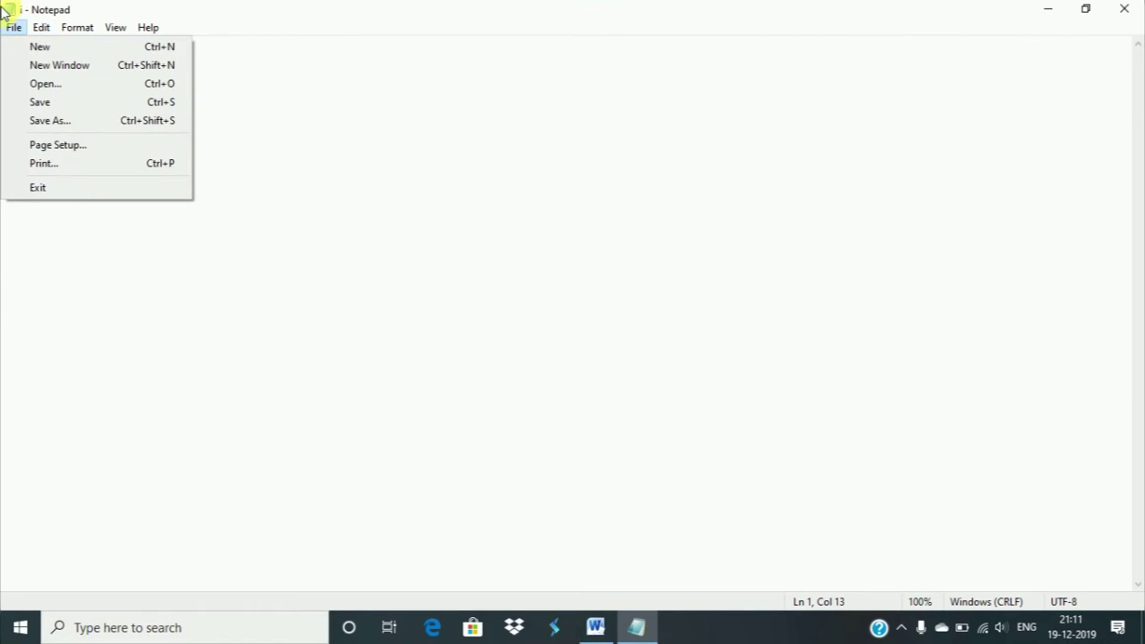
click(37, 47)
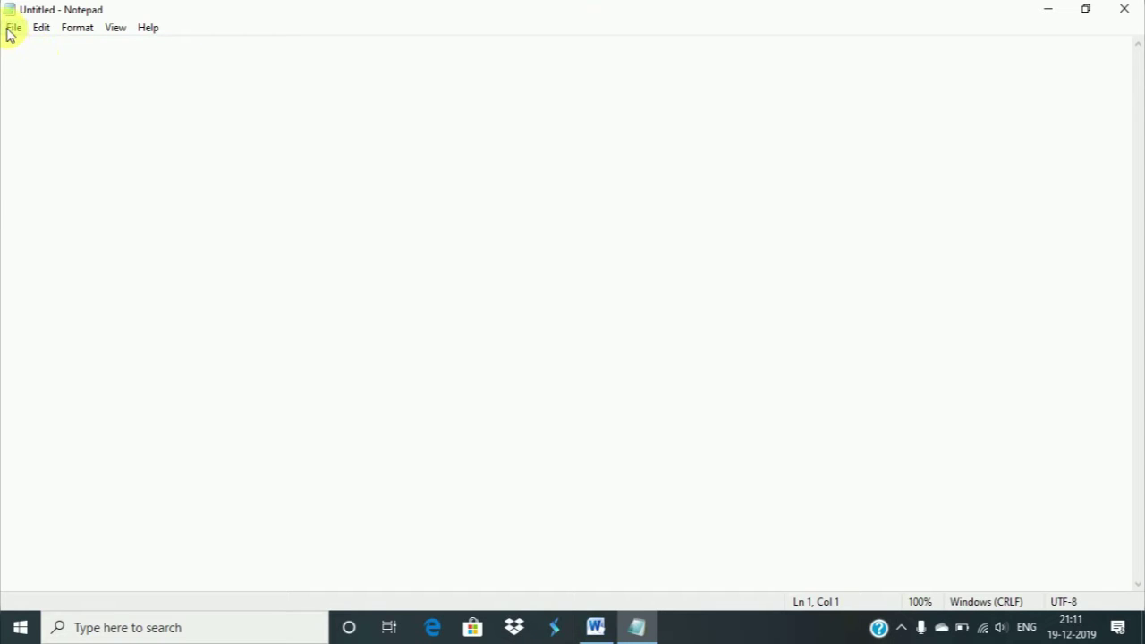
Enter "jzhdjch" in an additional Notepad window and close that window without saving
click(12, 29)
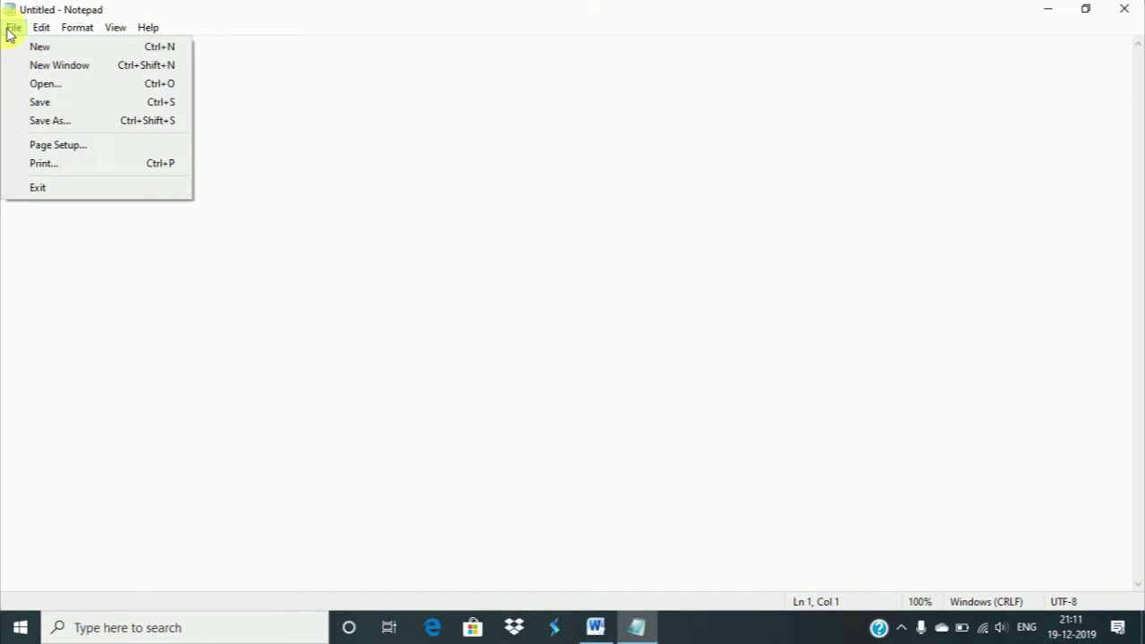
click(43, 68)
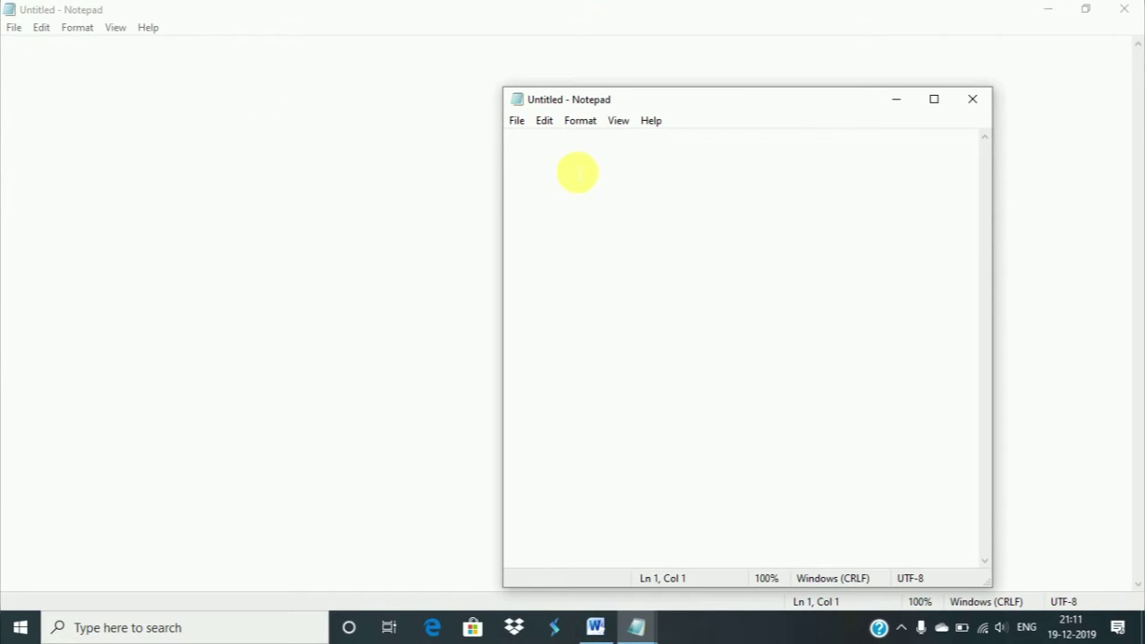
text(jzhdjch)
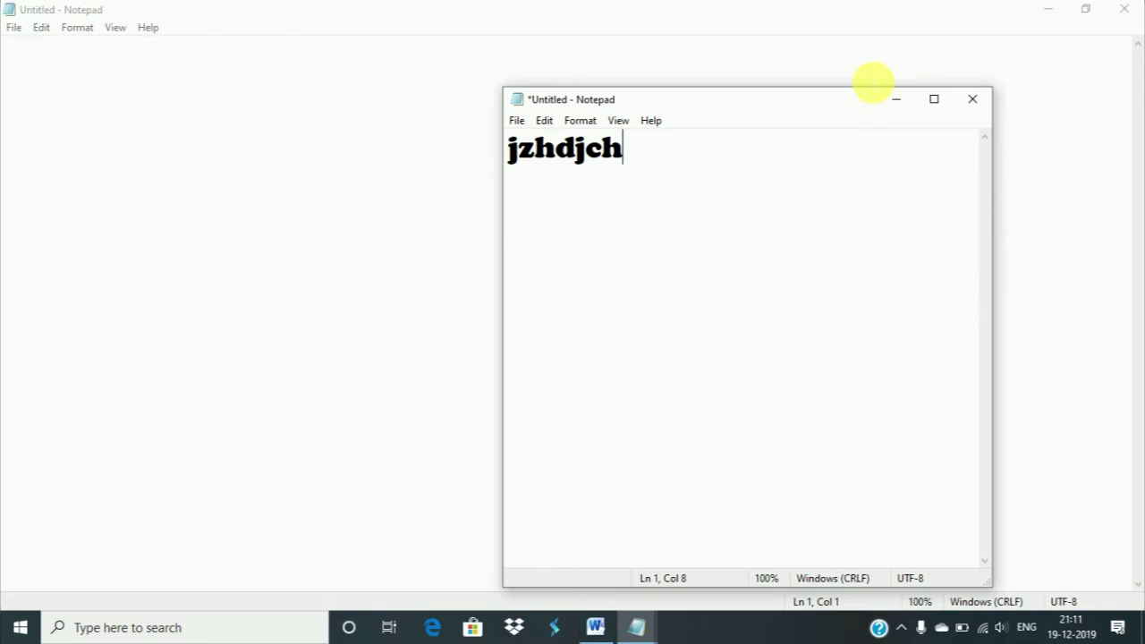
click(973, 100)
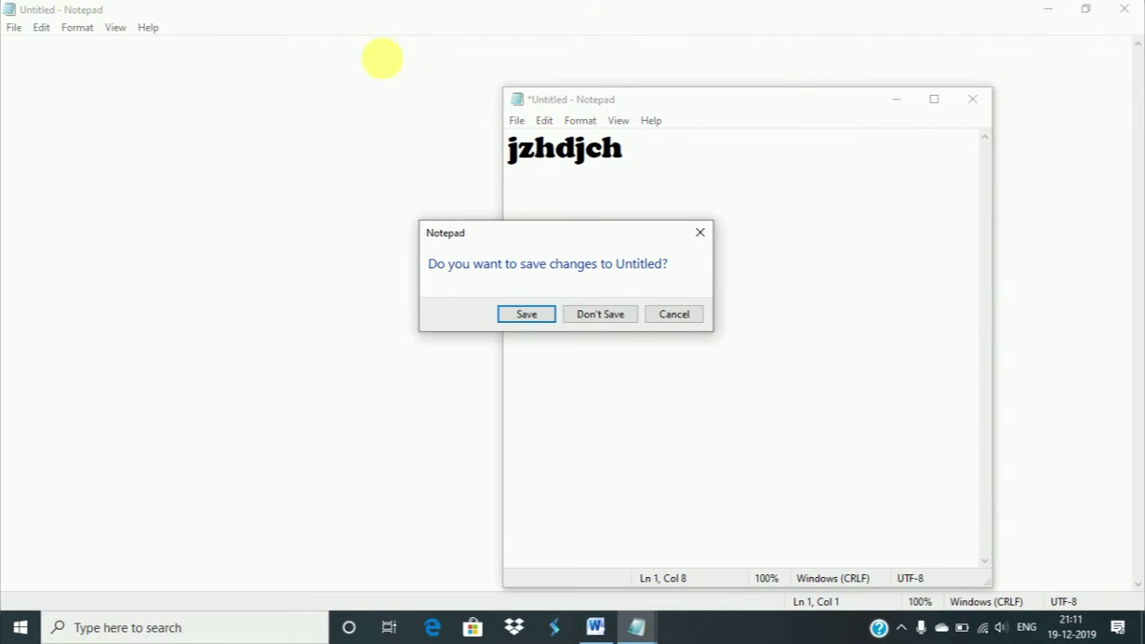
click(600, 315)
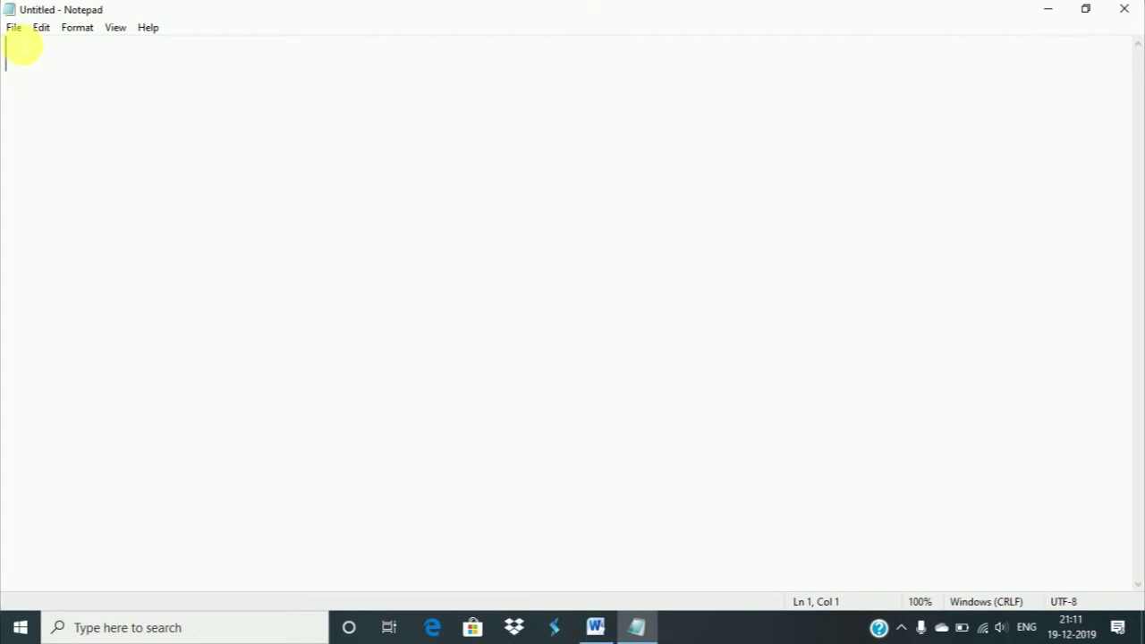
Open the text file "i" from the Documents folder
click(13, 28)
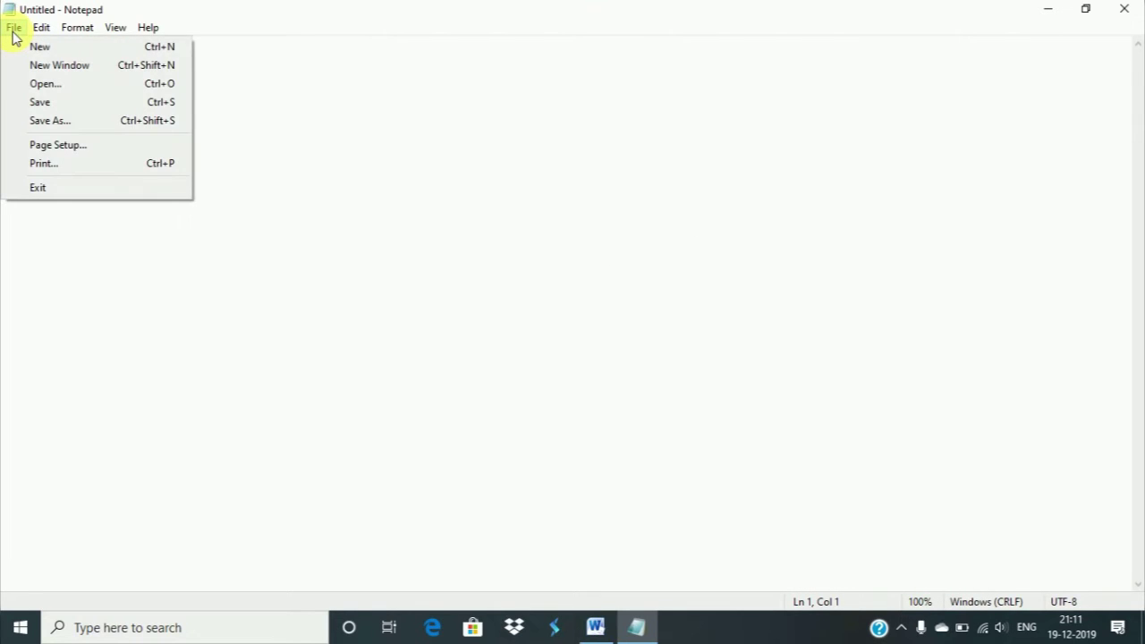
click(42, 85)
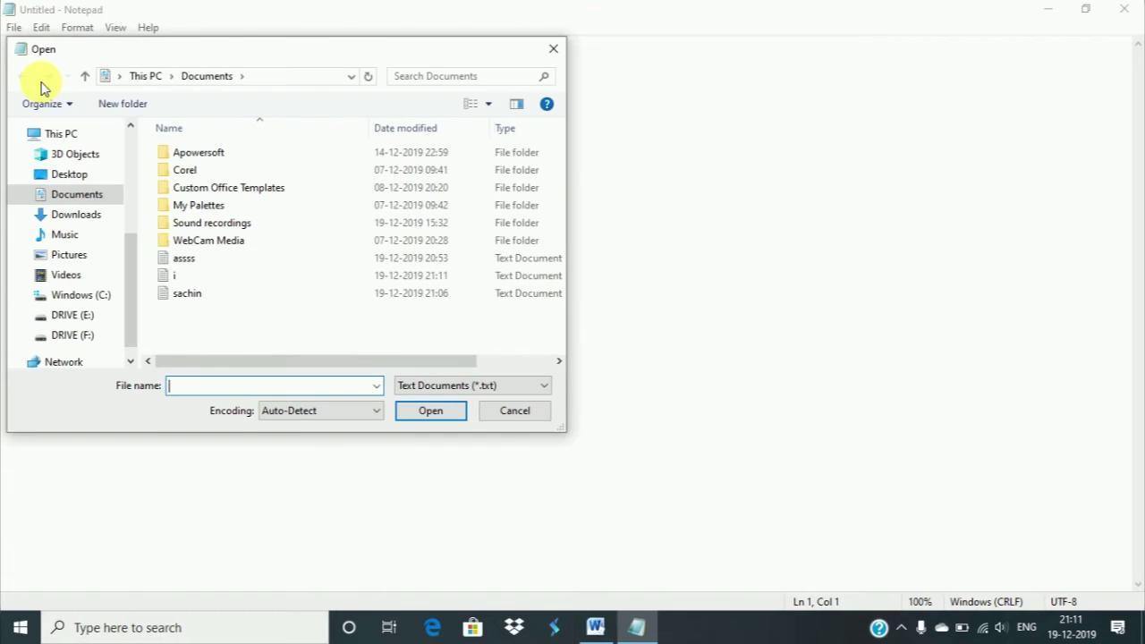
click(256, 279)
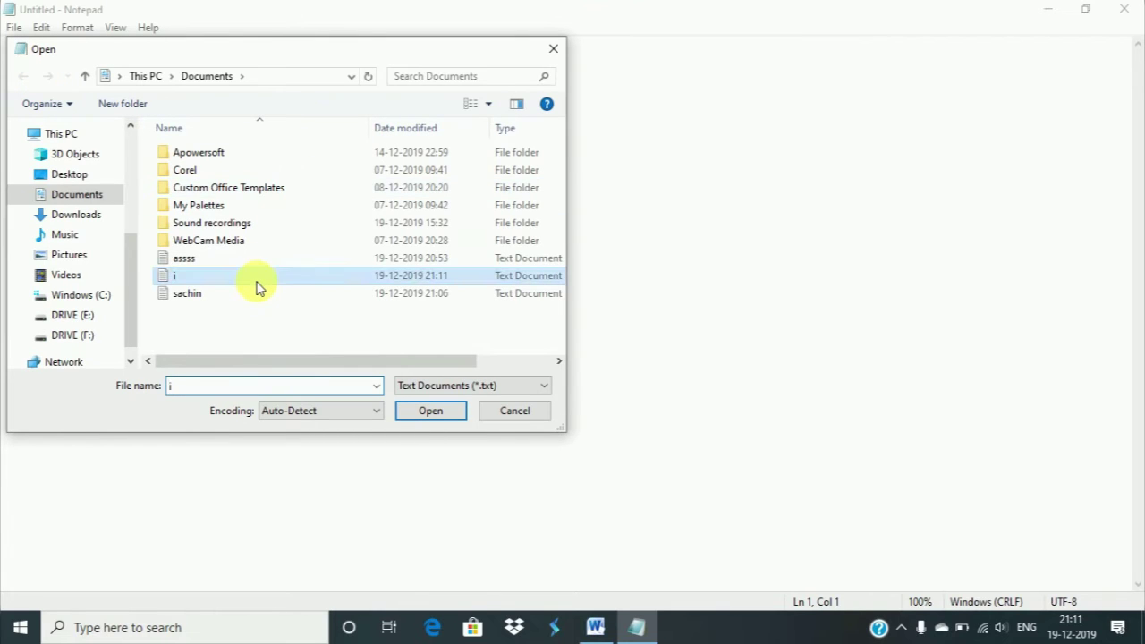
click(417, 413)
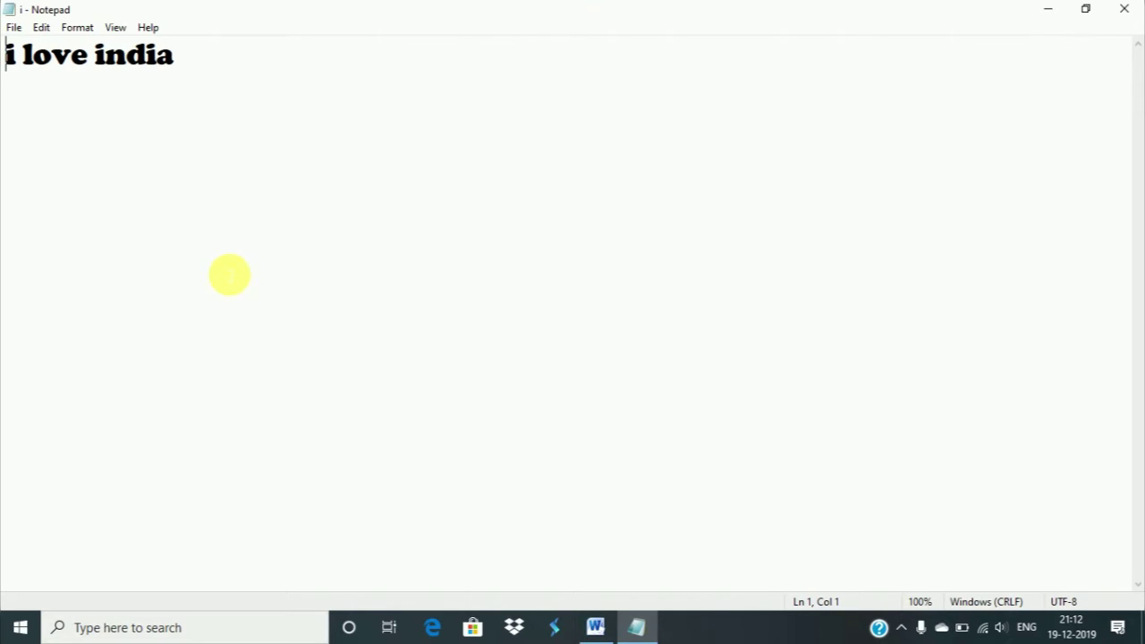
Save the opened file "i" under its existing name
click(14, 26)
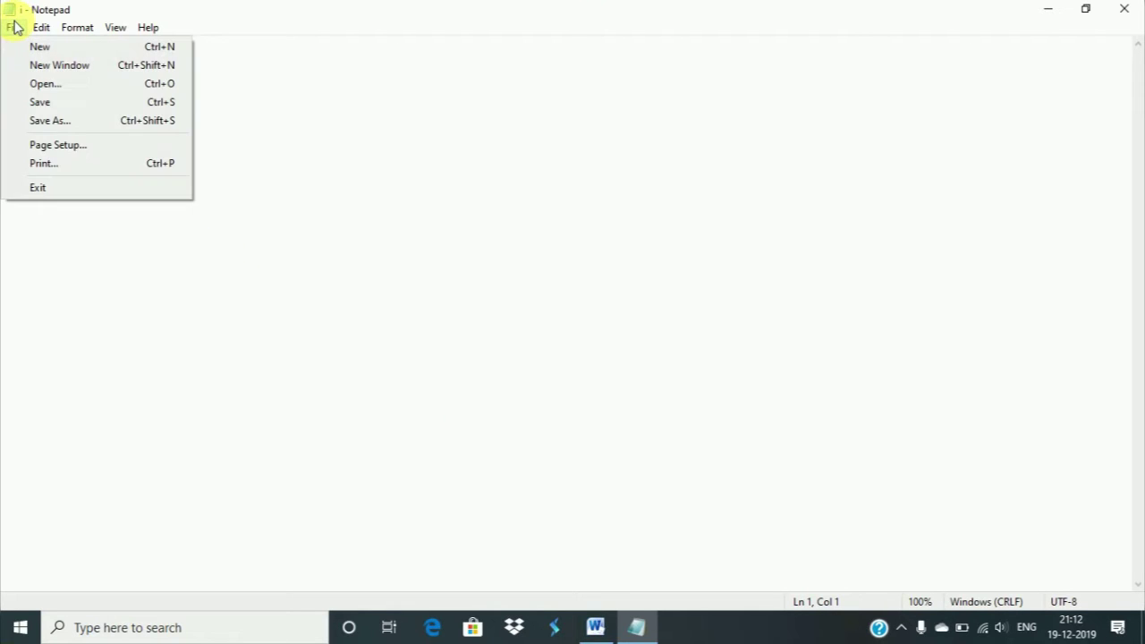
click(46, 105)
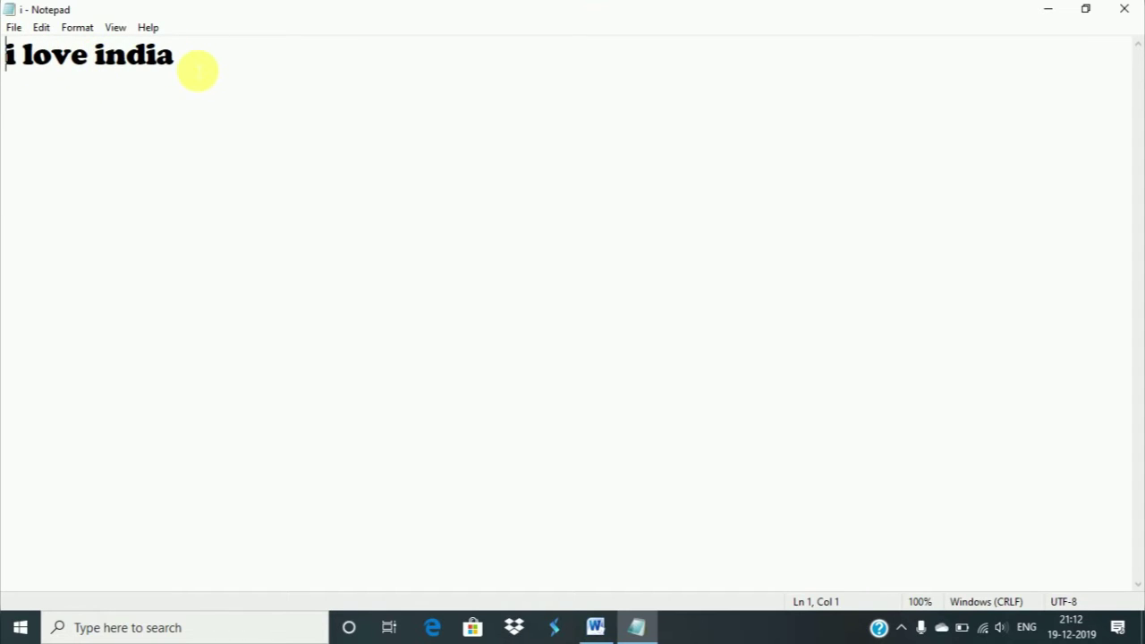
Change the document's text to "i love indian"
click(16, 29)
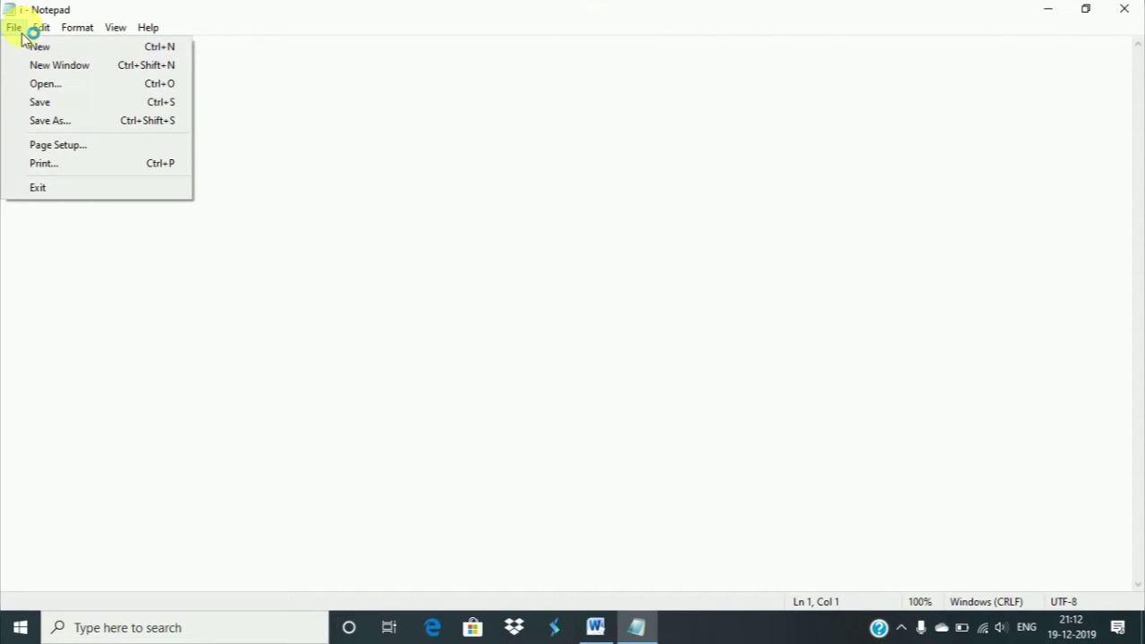
click(269, 115)
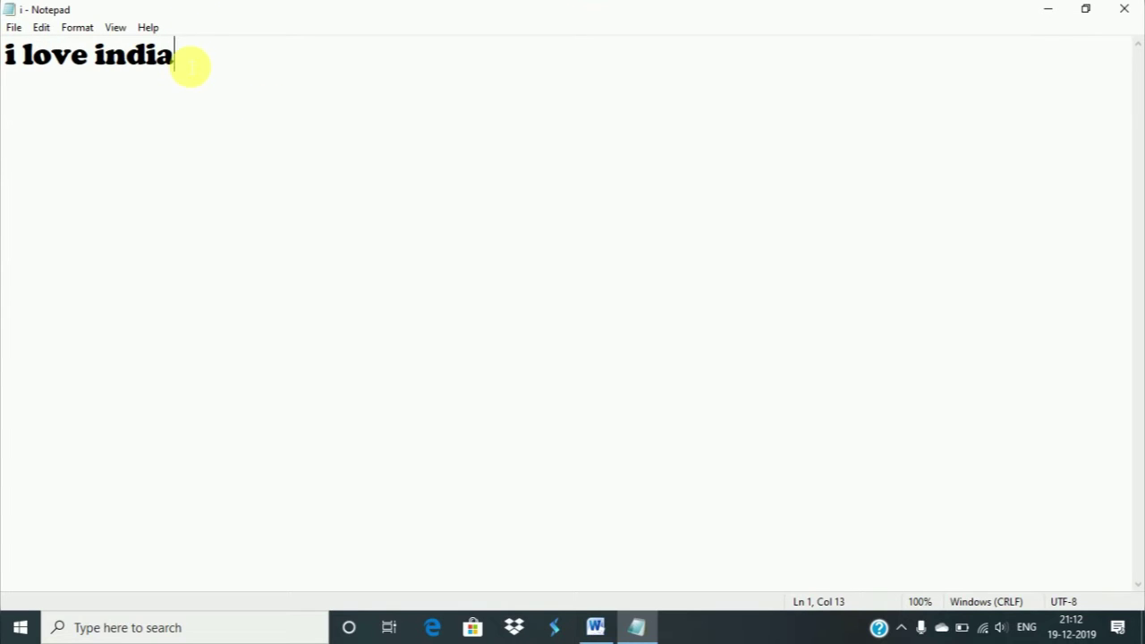
key(BackSpace)
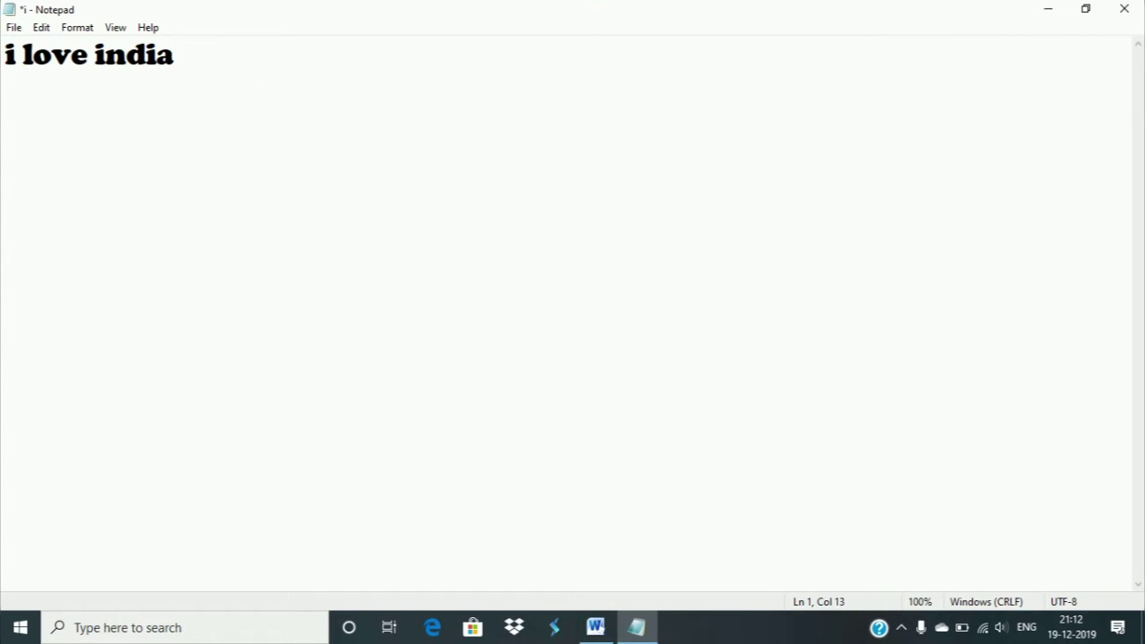
text(n)
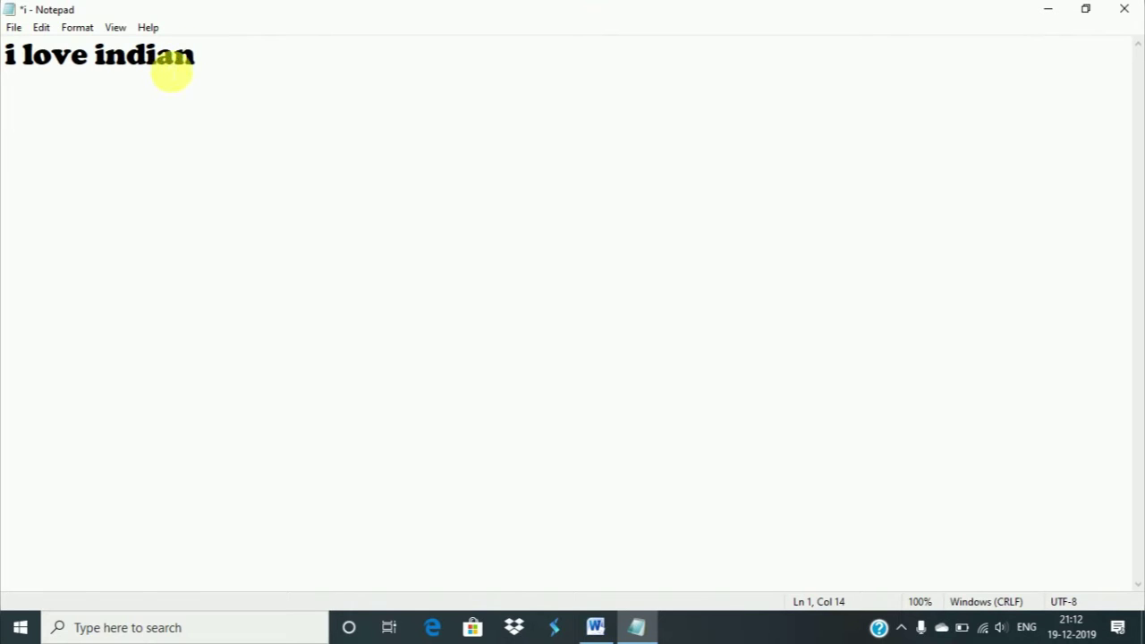
Save the edited document as "i" in the Documents folder, replacing the existing text file
click(18, 27)
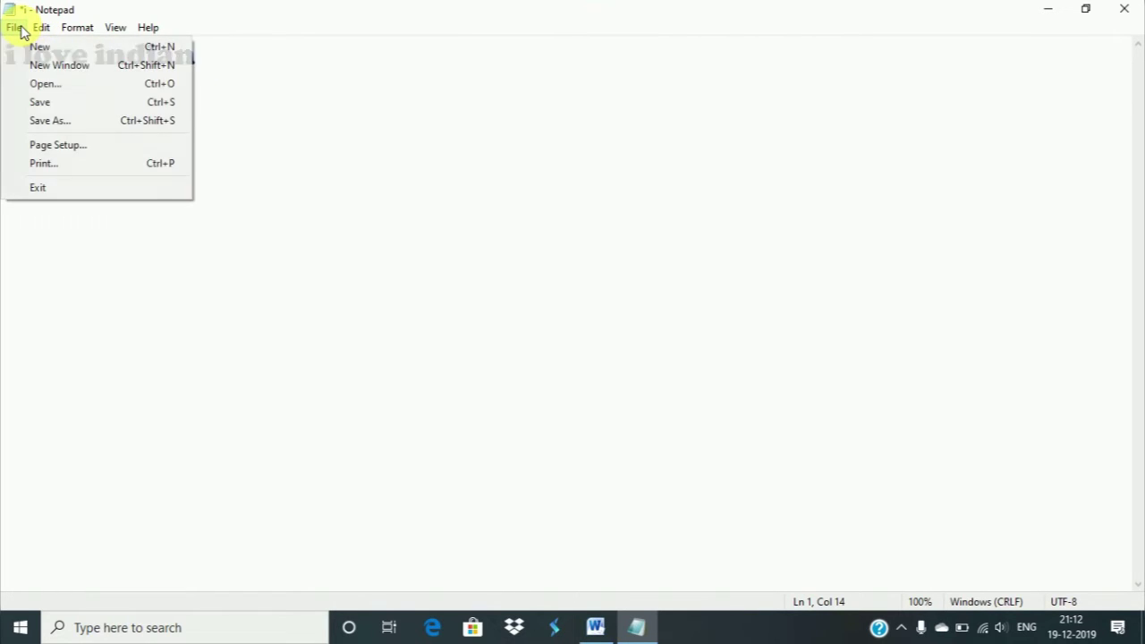
click(41, 120)
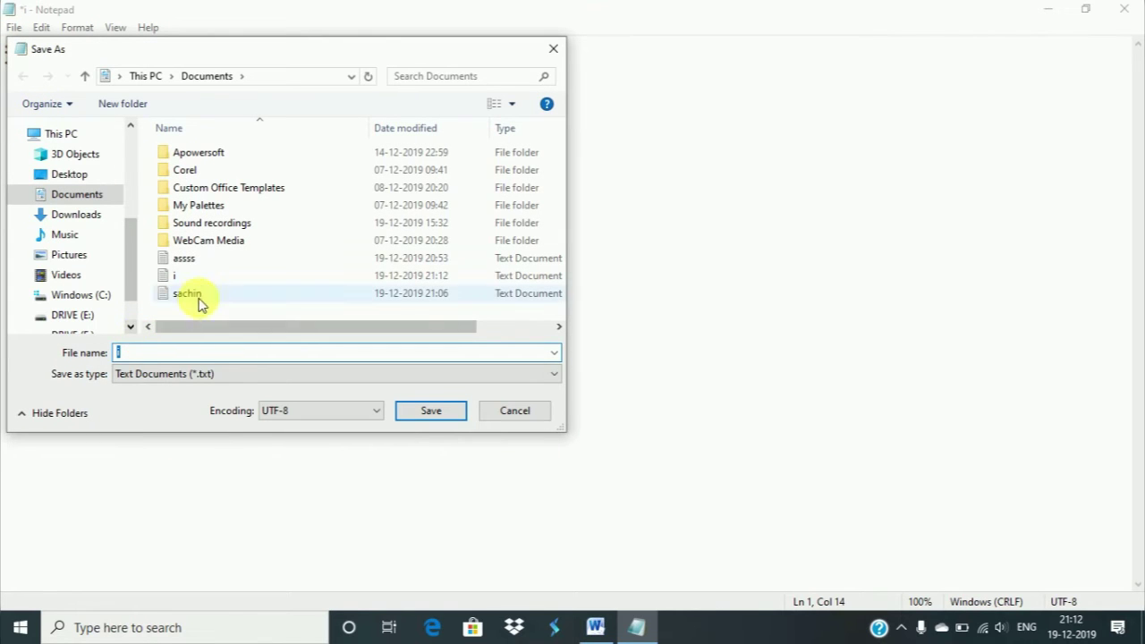
click(422, 410)
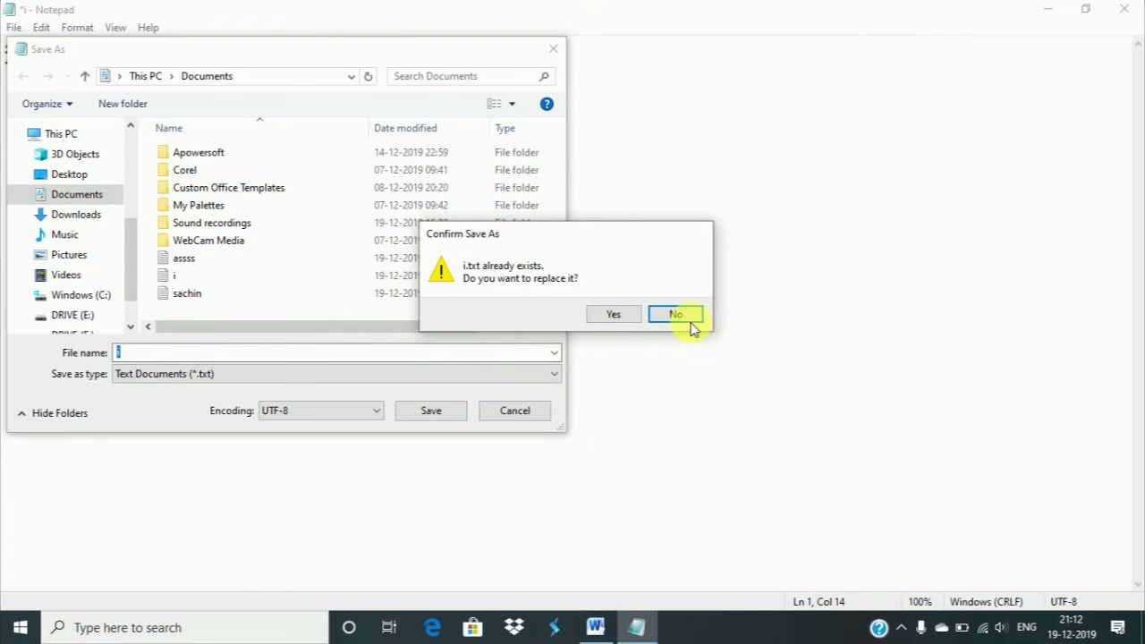
click(614, 315)
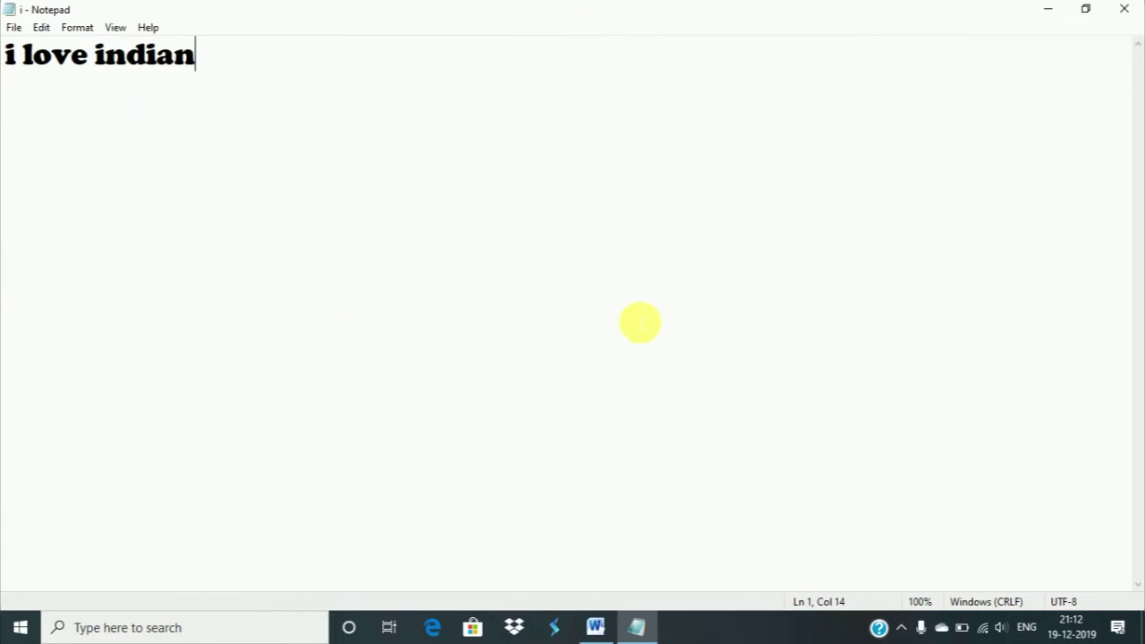
Review the available paper sizes in the page setup and accept the setup with A4 kept
click(17, 27)
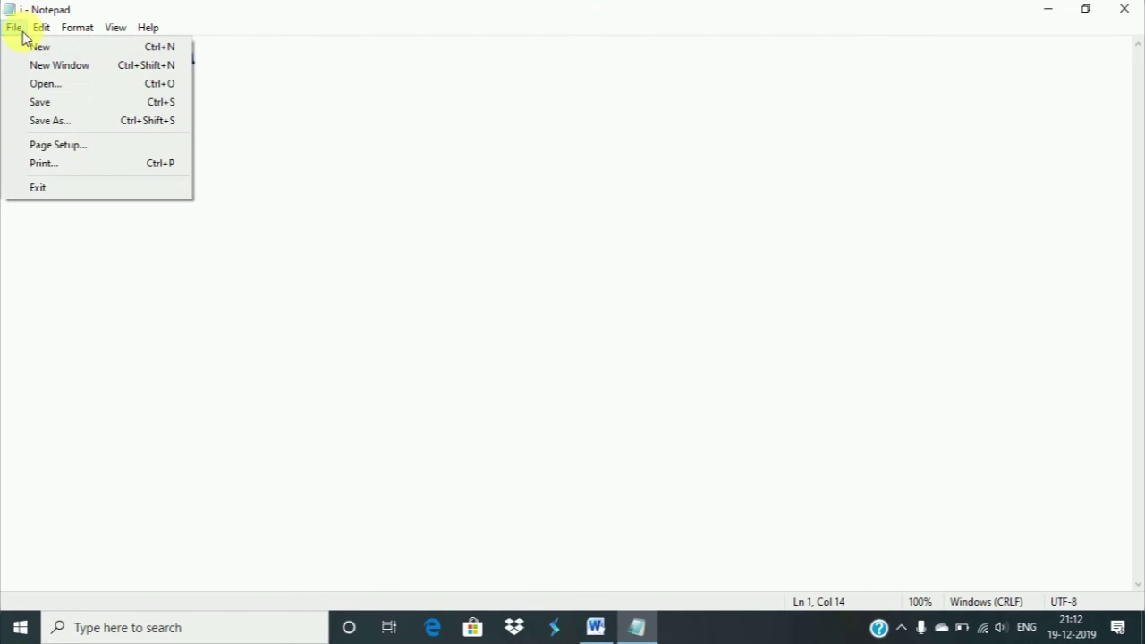
click(63, 154)
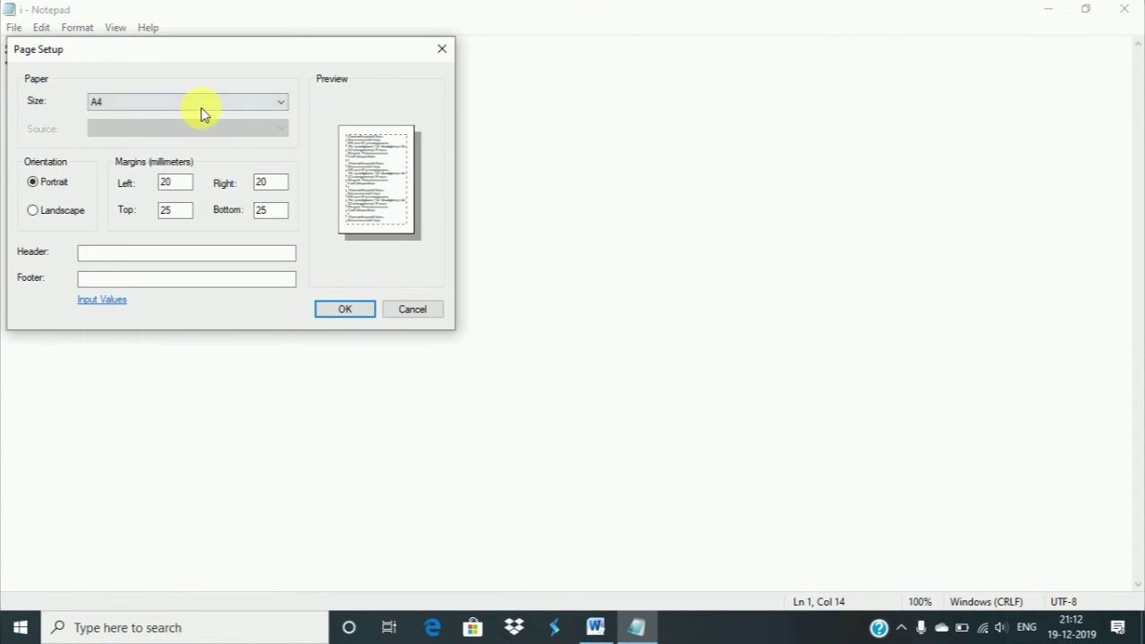
click(204, 108)
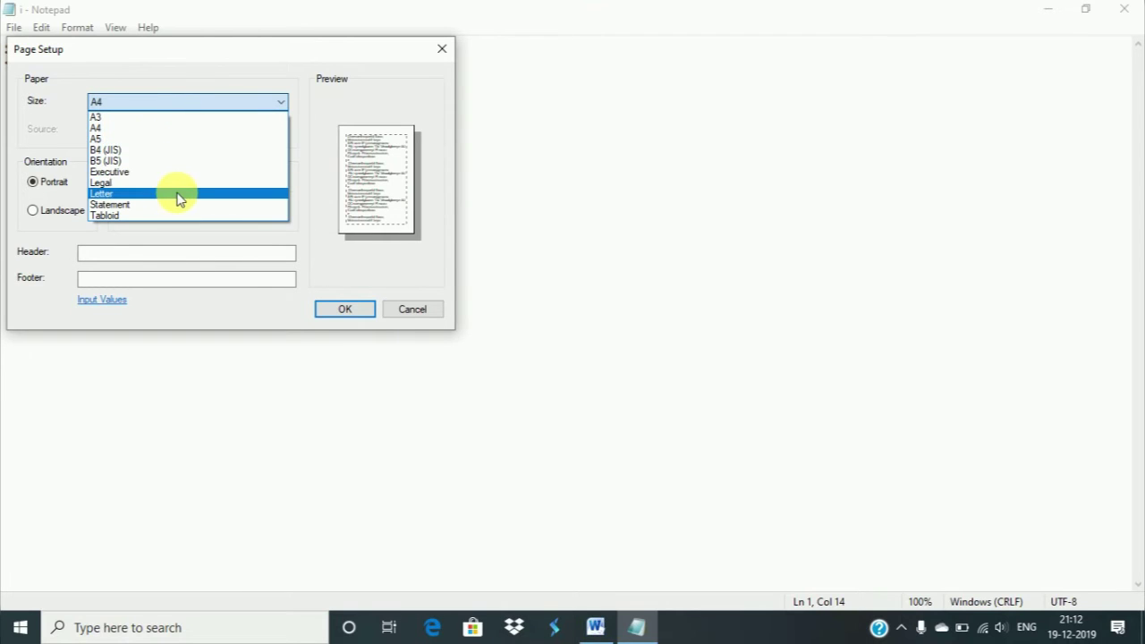
click(222, 97)
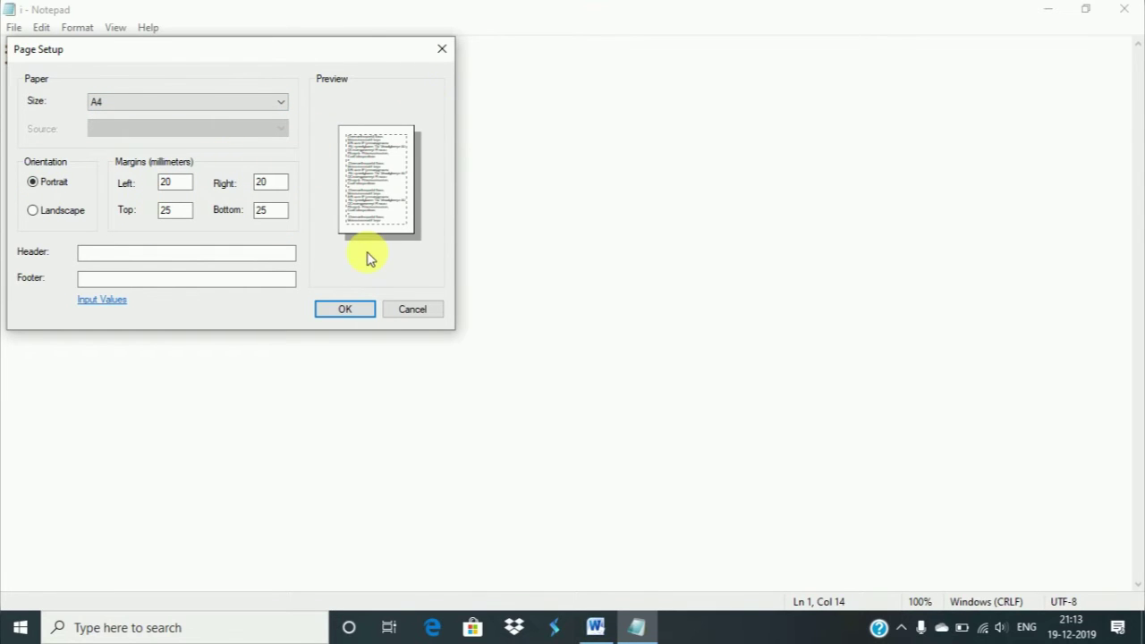
click(346, 310)
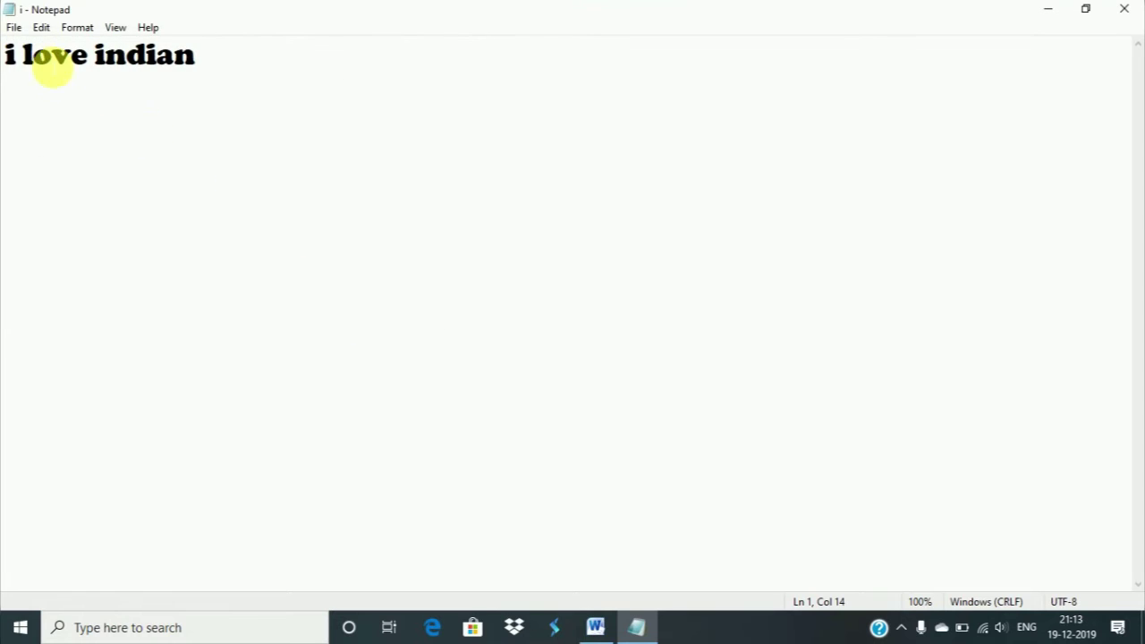
click(14, 27)
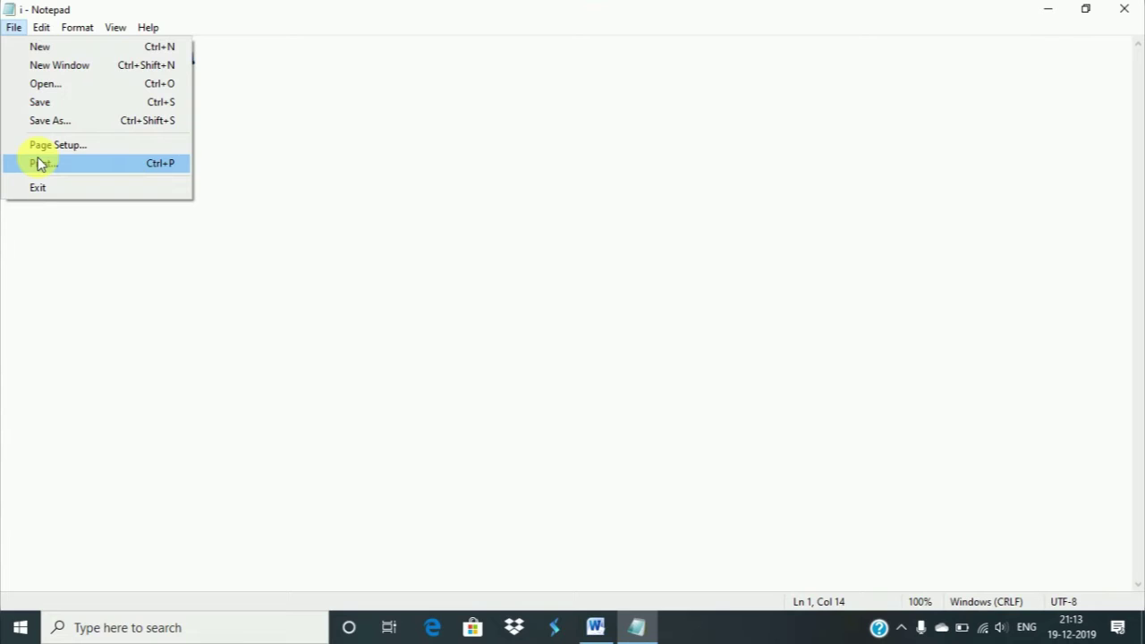
click(248, 166)
click(14, 29)
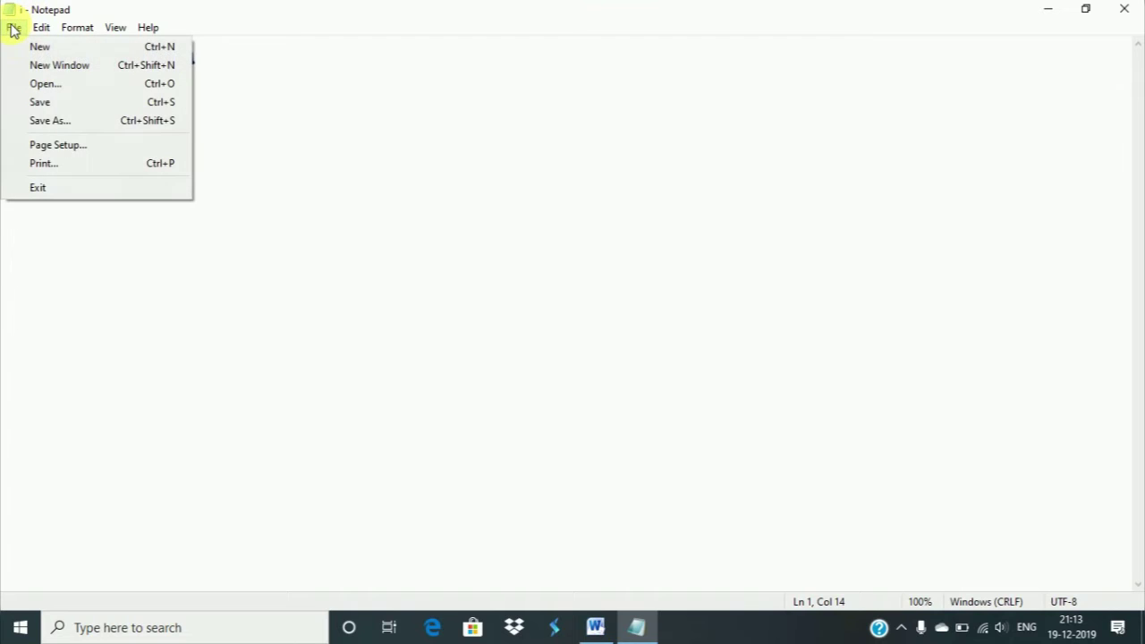
mouse_move(43, 27)
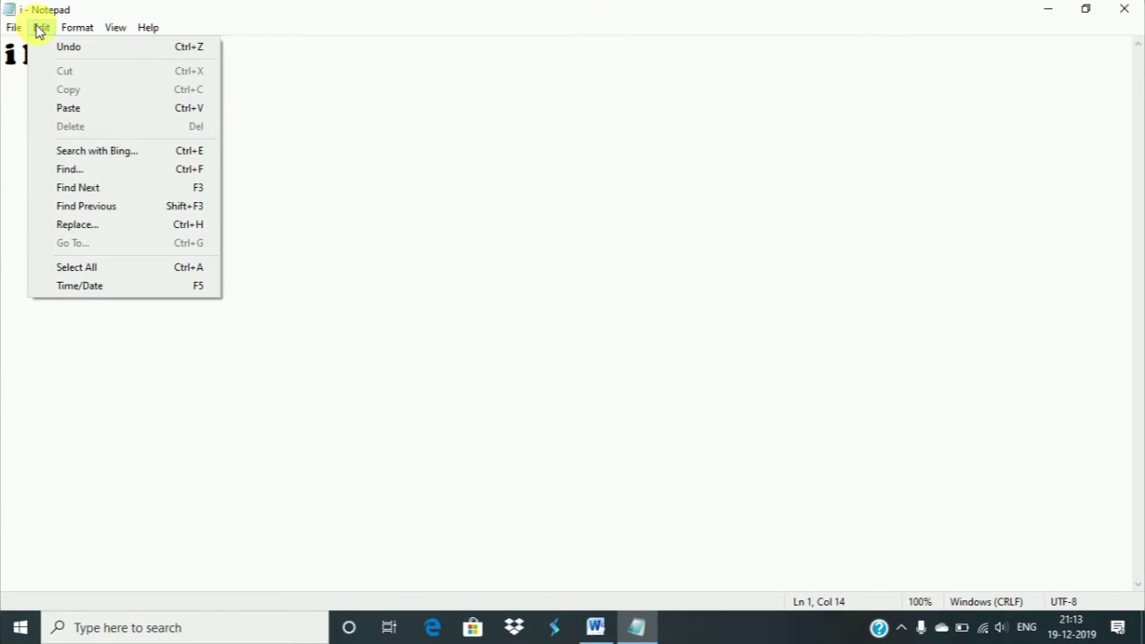
click(324, 143)
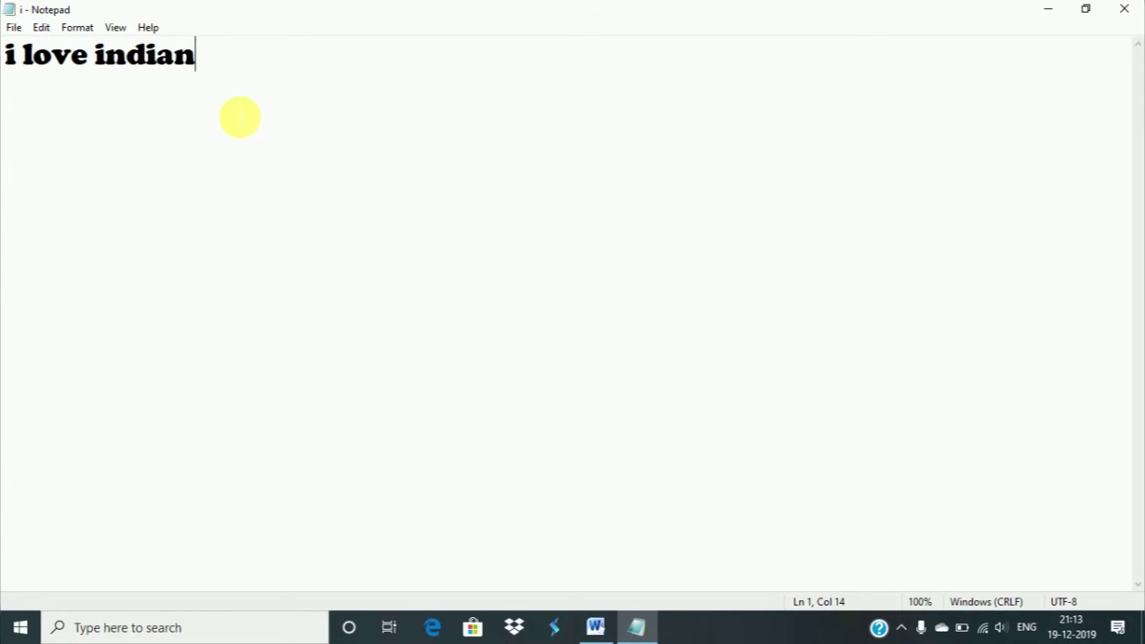
Delete all the text in the document and undo the deletion
key(ctrl+a)
key(Delete)
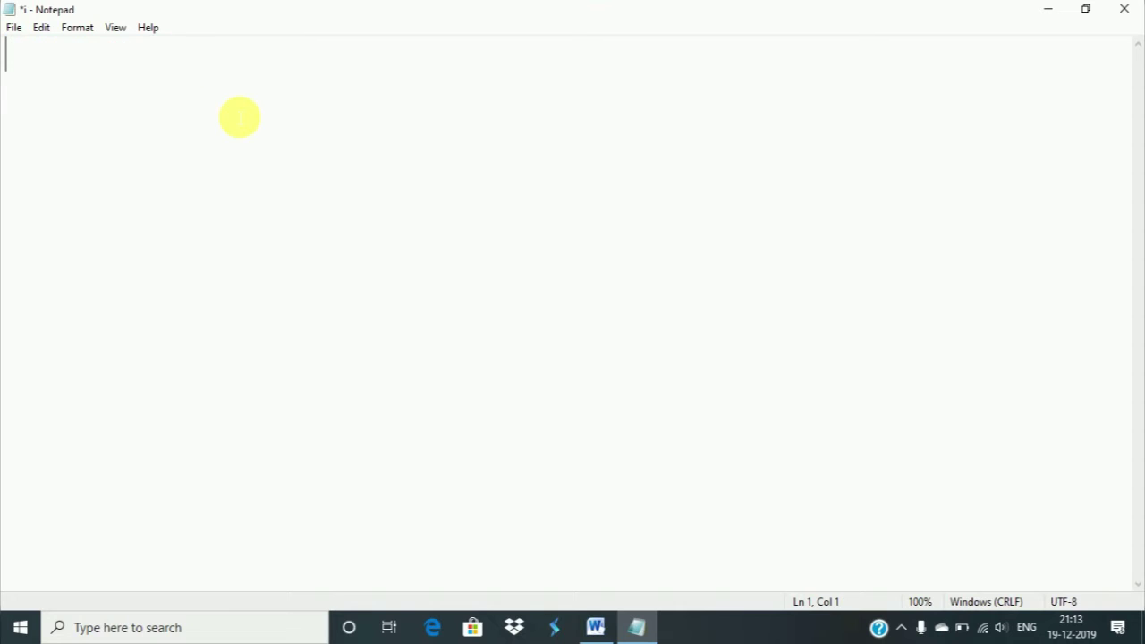
click(42, 28)
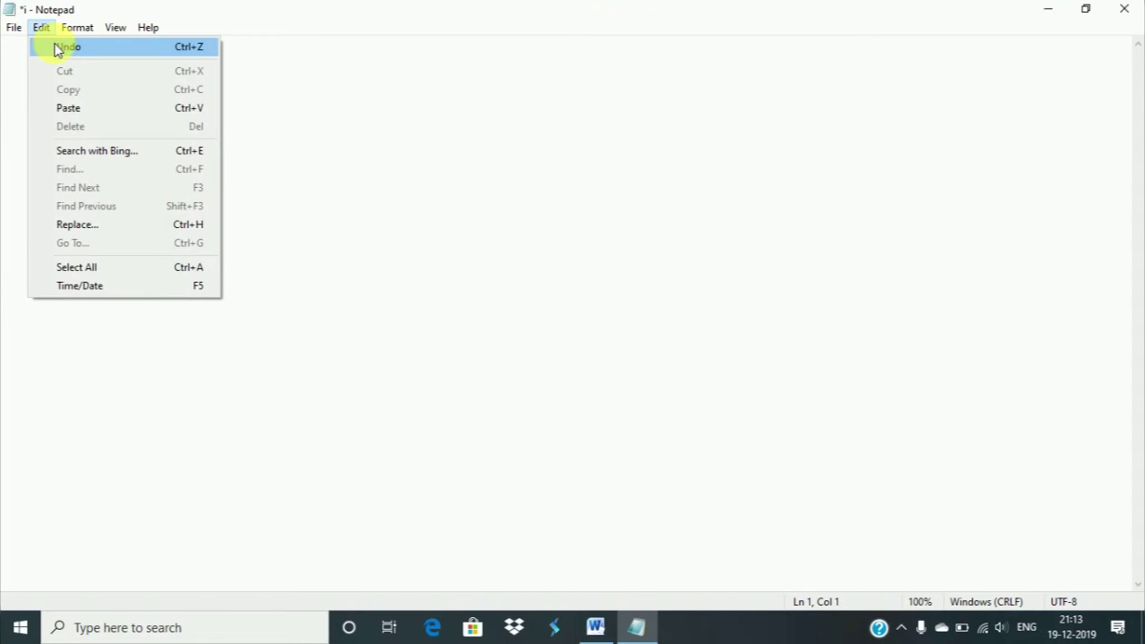
click(57, 46)
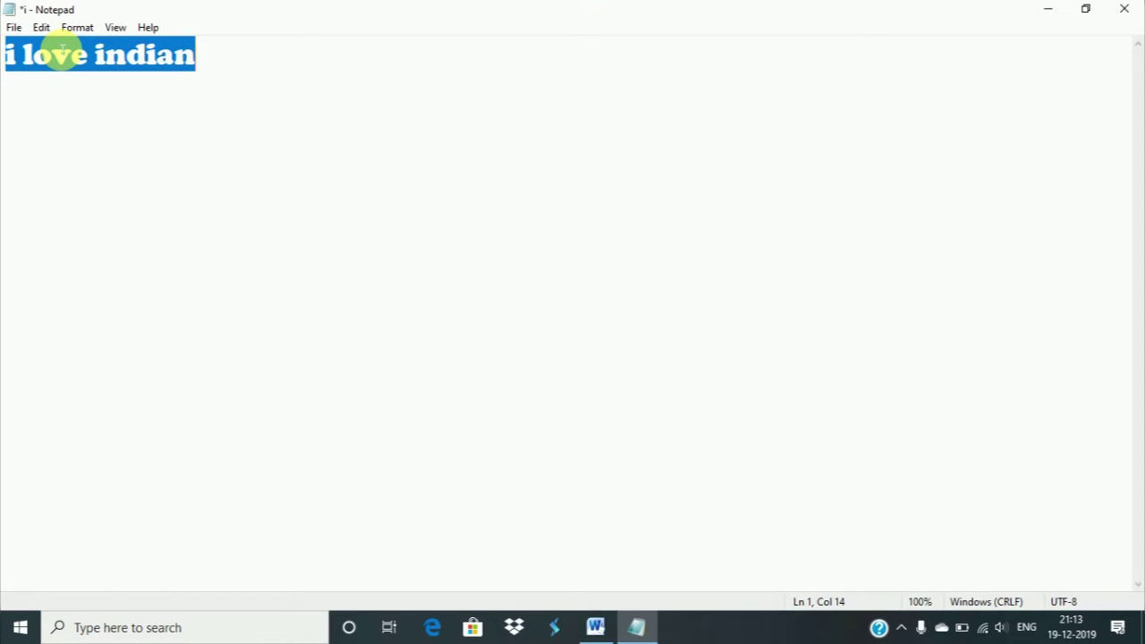
Cut the selected text "i love indian" and undo the cut
click(42, 27)
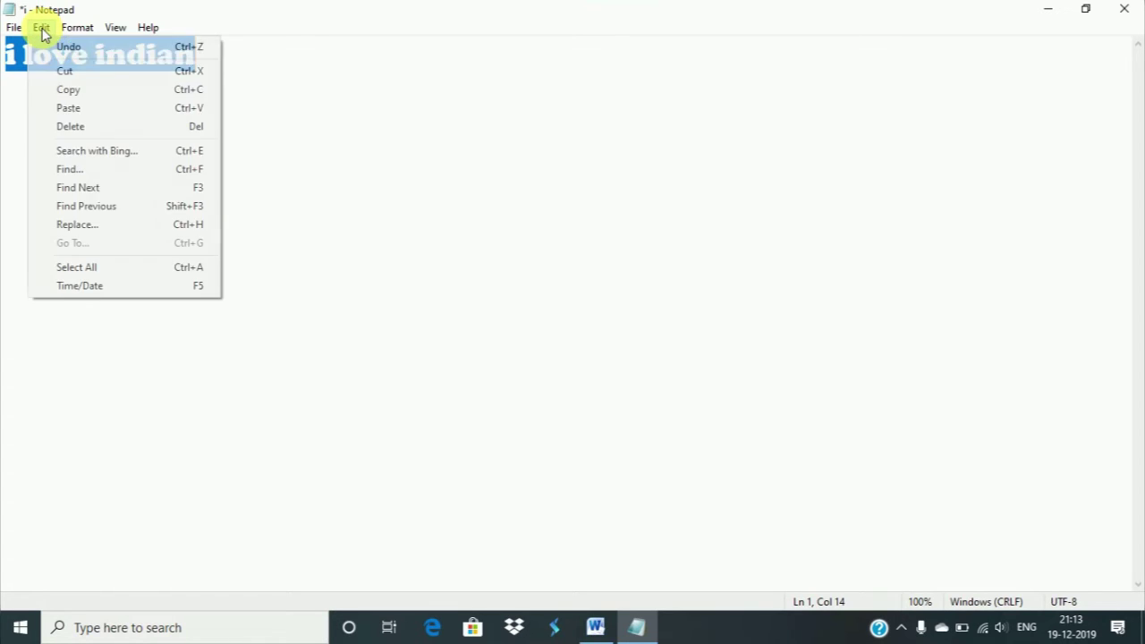
click(66, 72)
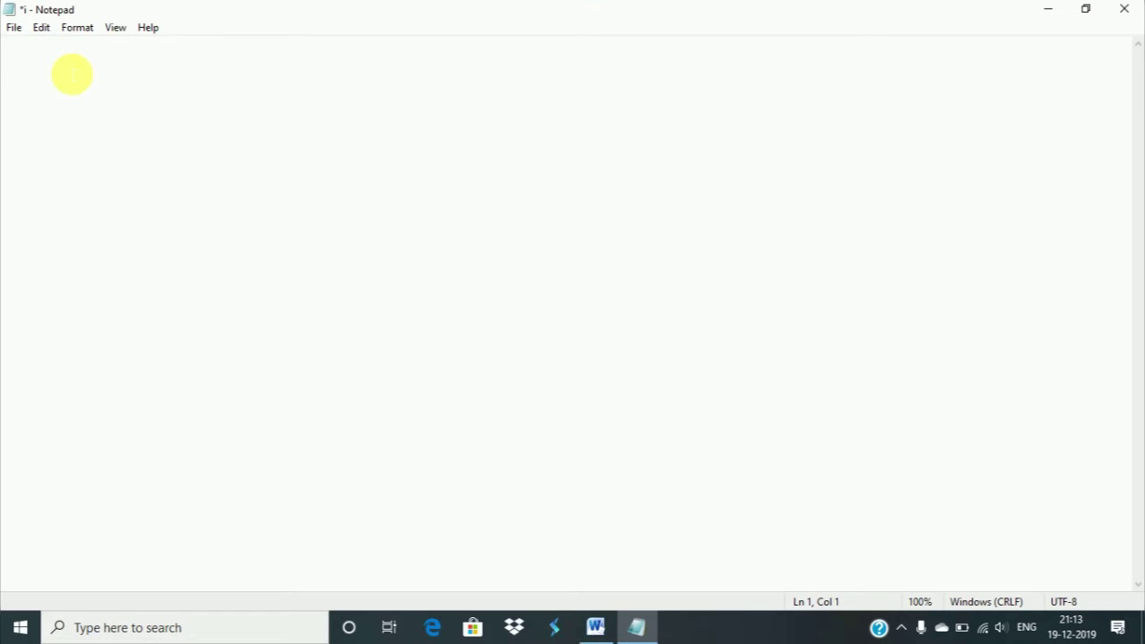
click(43, 28)
click(51, 44)
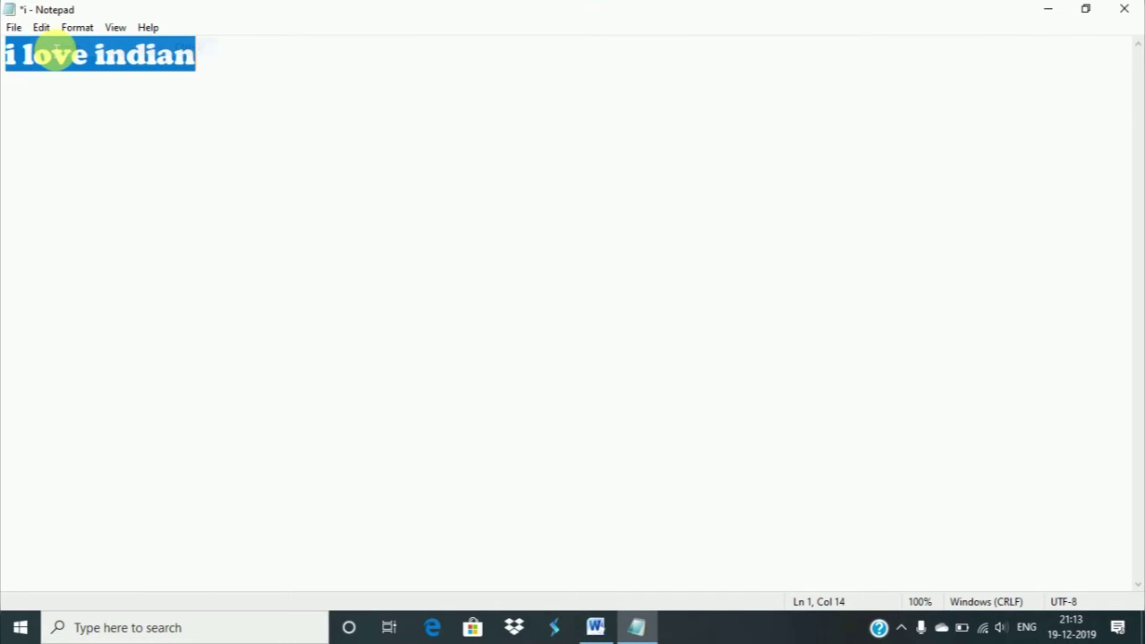
Copy the text "i love indian" and paste it twice in a row on a new second line
click(40, 29)
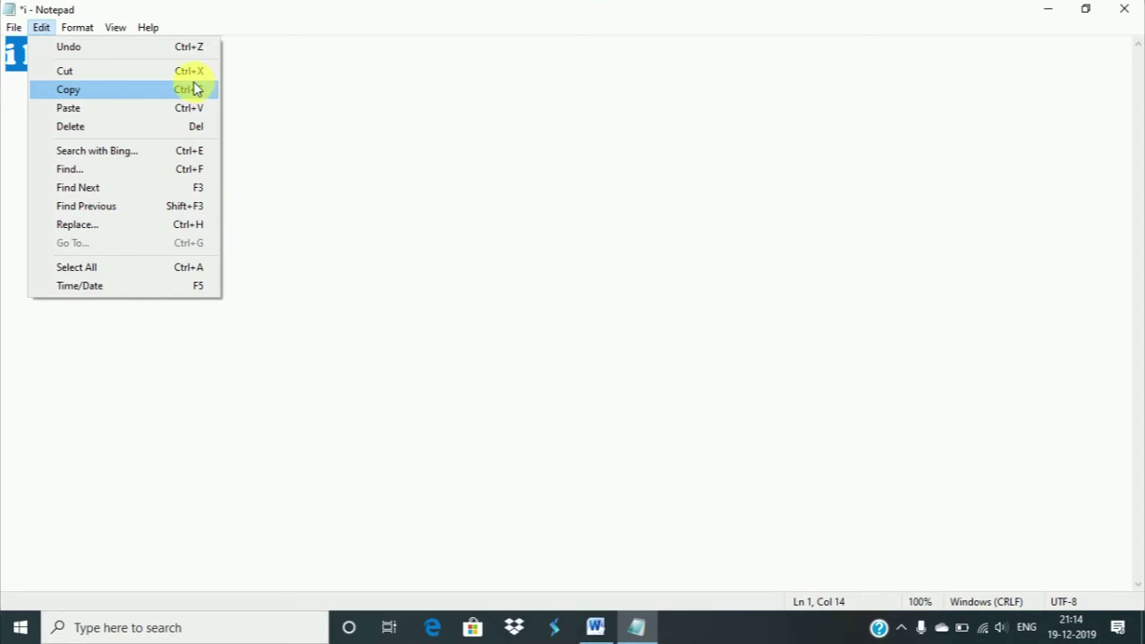
click(126, 97)
click(92, 133)
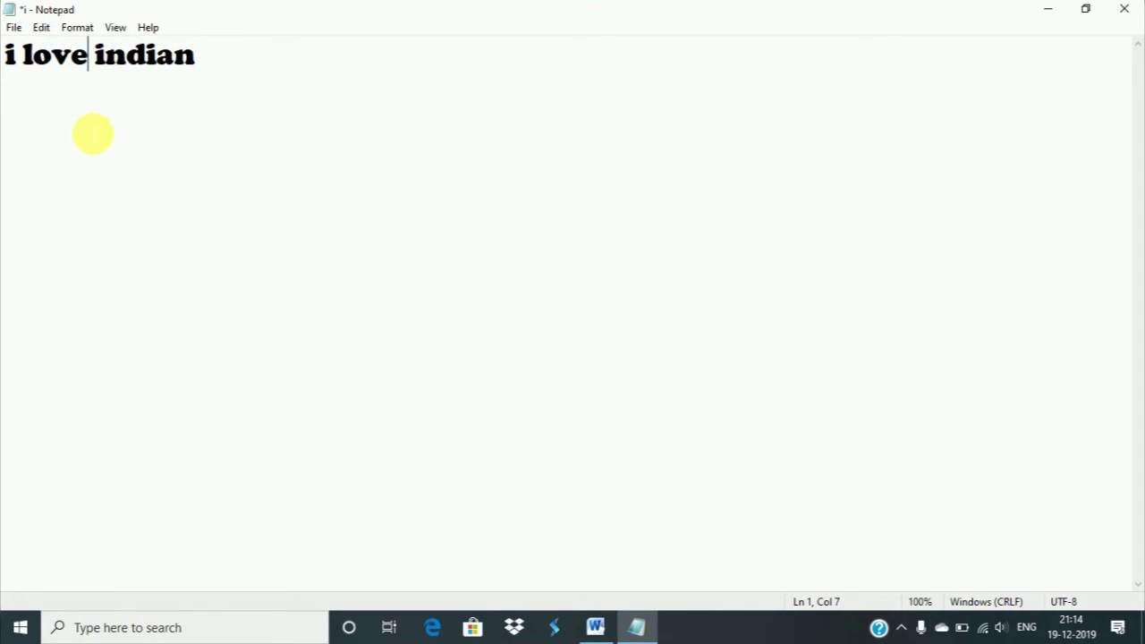
click(19, 89)
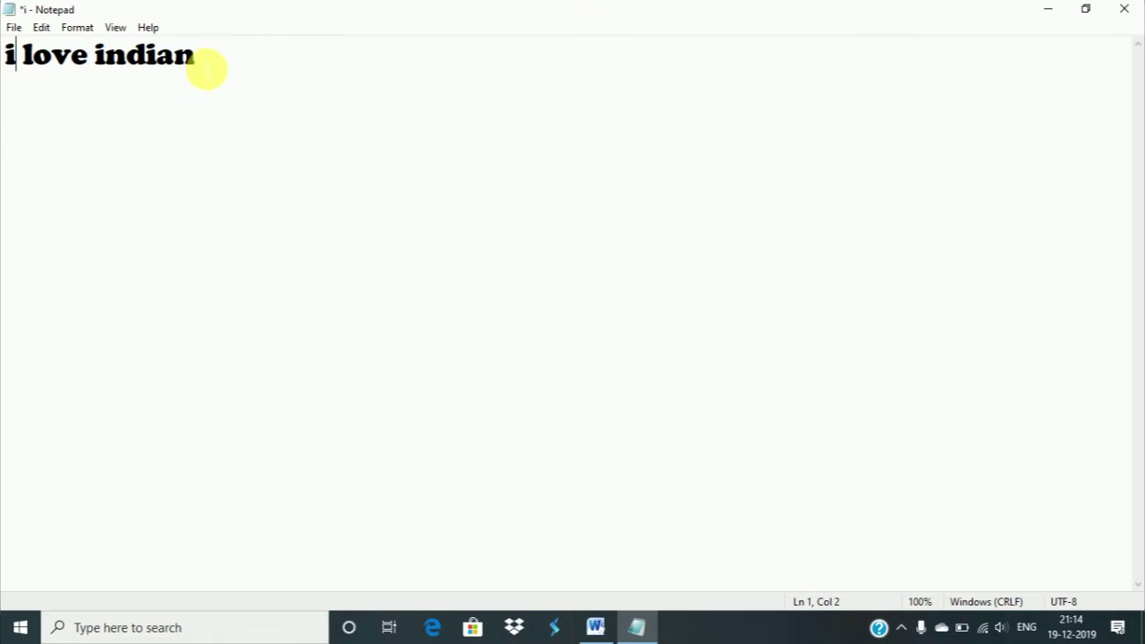
click(207, 69)
key(Return)
click(43, 27)
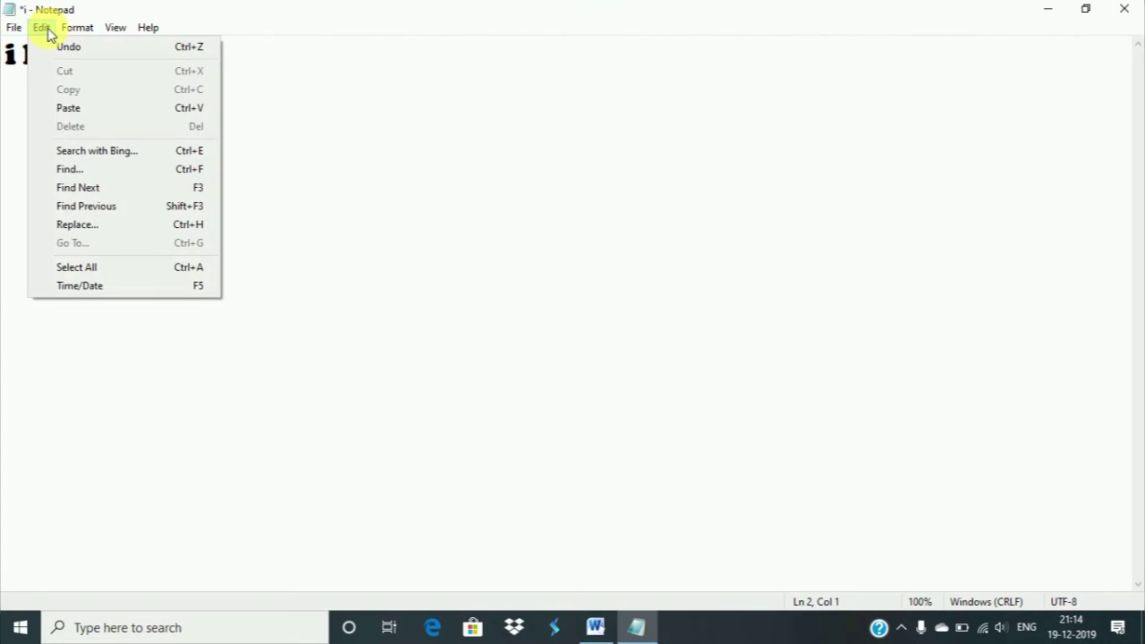
click(58, 108)
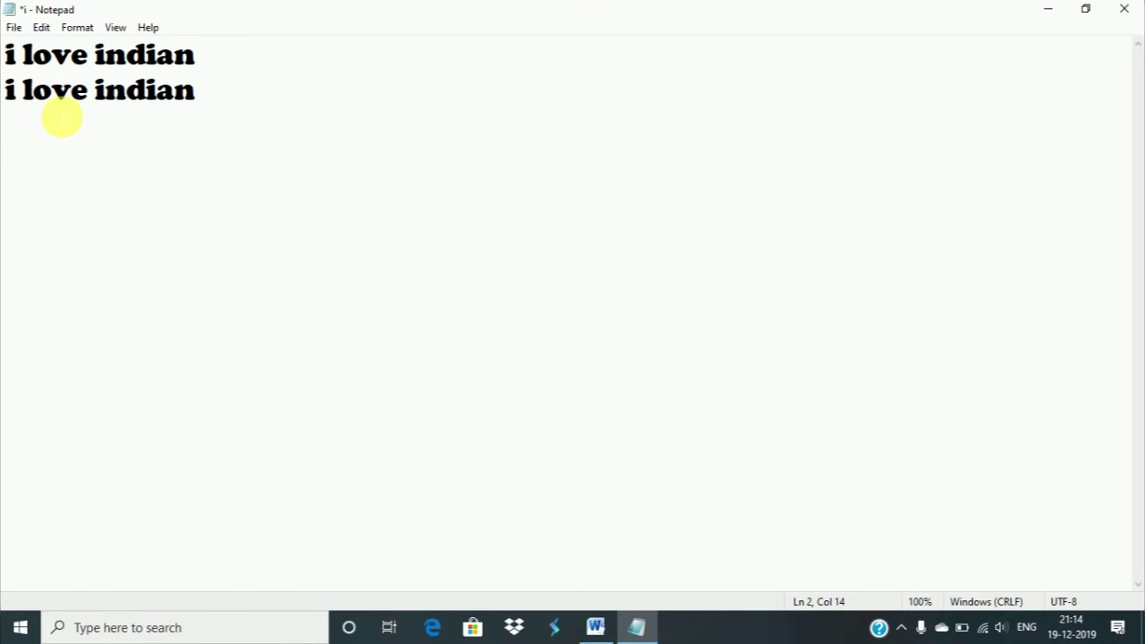
click(41, 30)
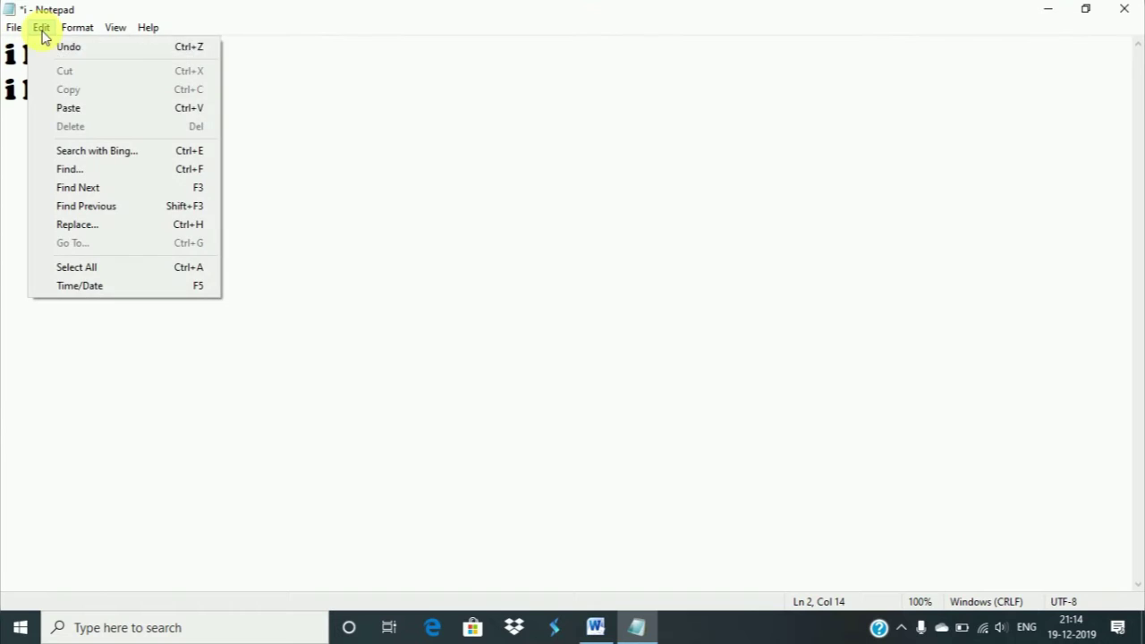
click(65, 110)
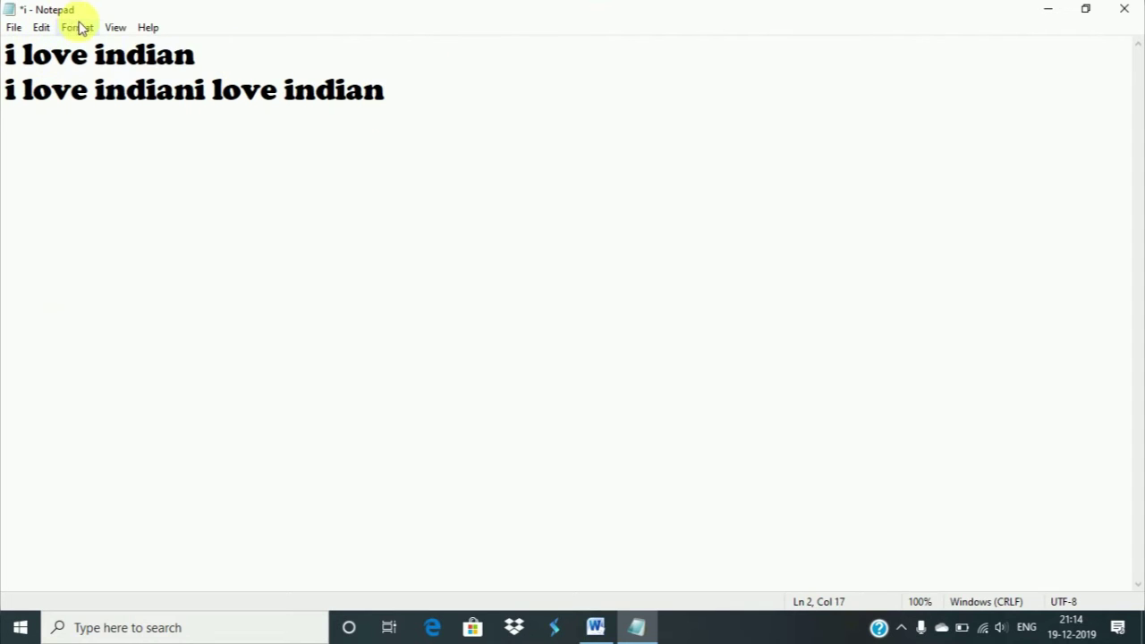
Delete the whole pasted text on the second line
drag(390, 91, 17, 133)
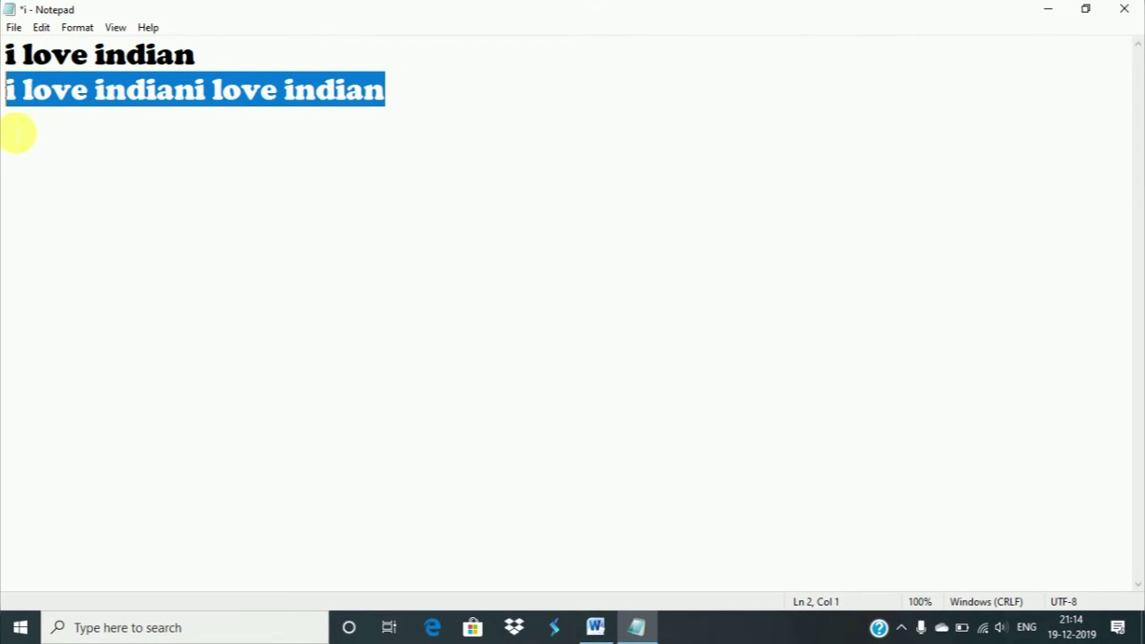
click(41, 27)
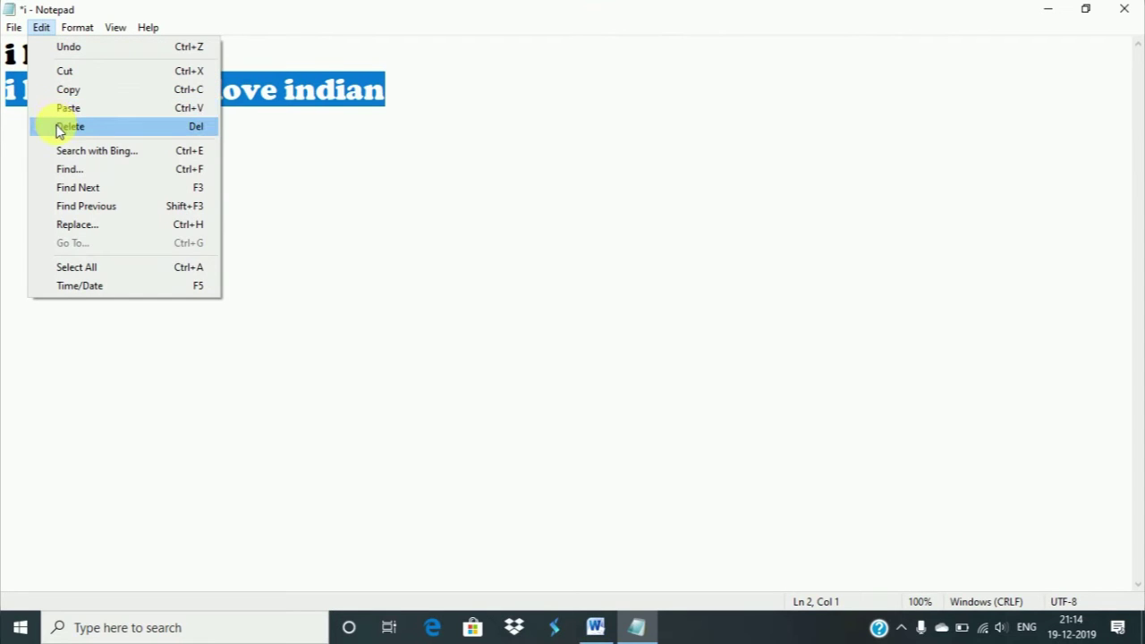
click(61, 127)
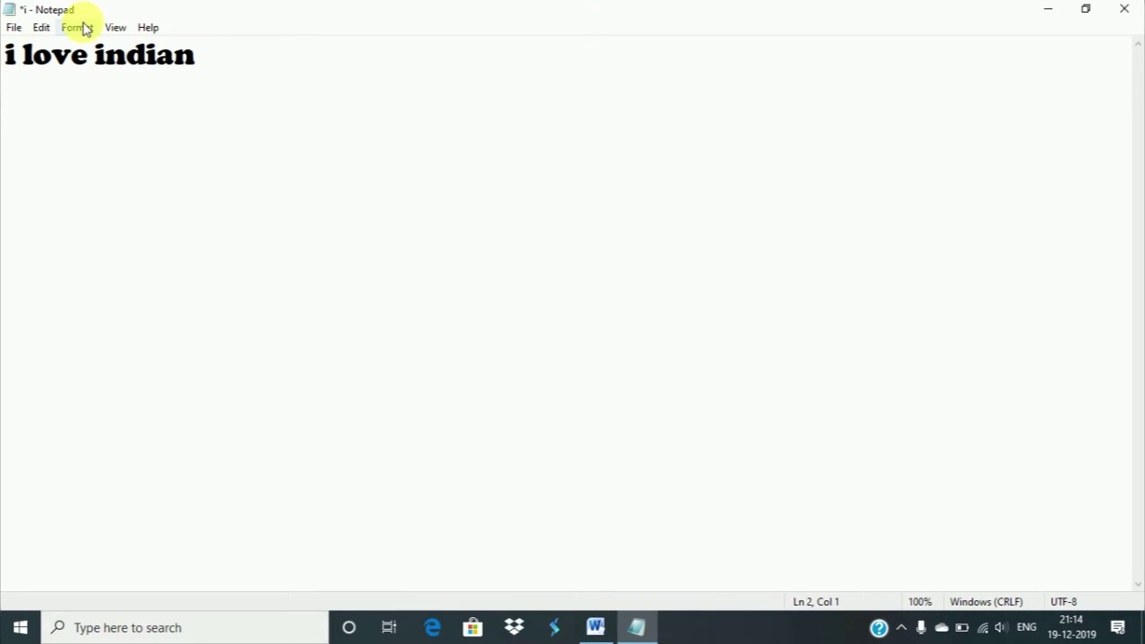
Remove the final letter of the first line so that it reads "i love india"
click(42, 28)
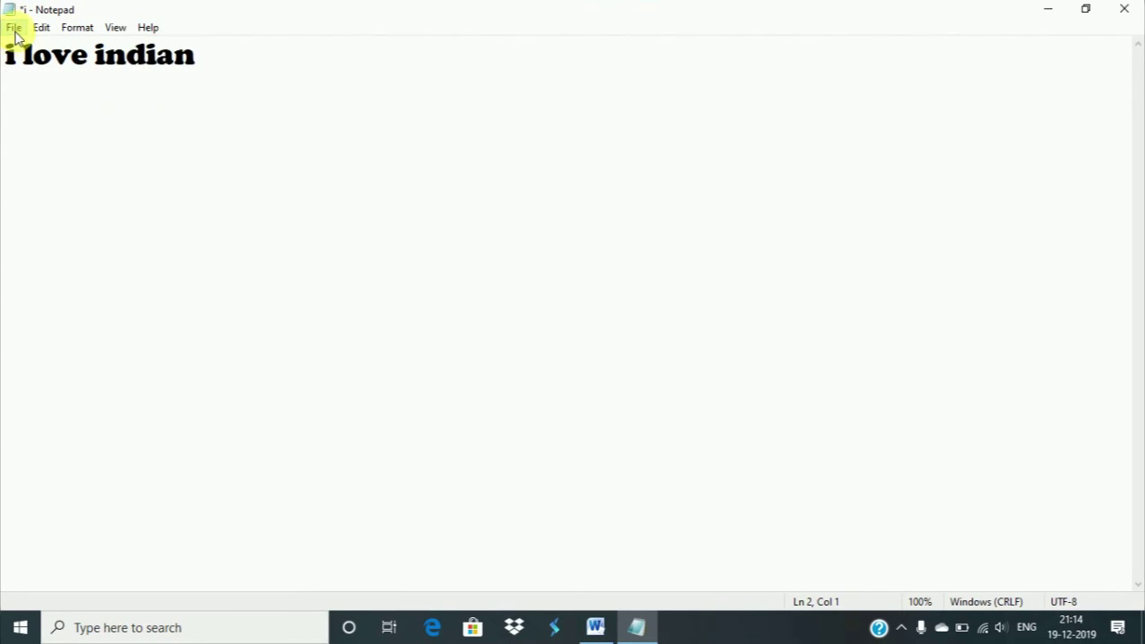
mouse_move(148, 27)
click(332, 62)
double_click(329, 63)
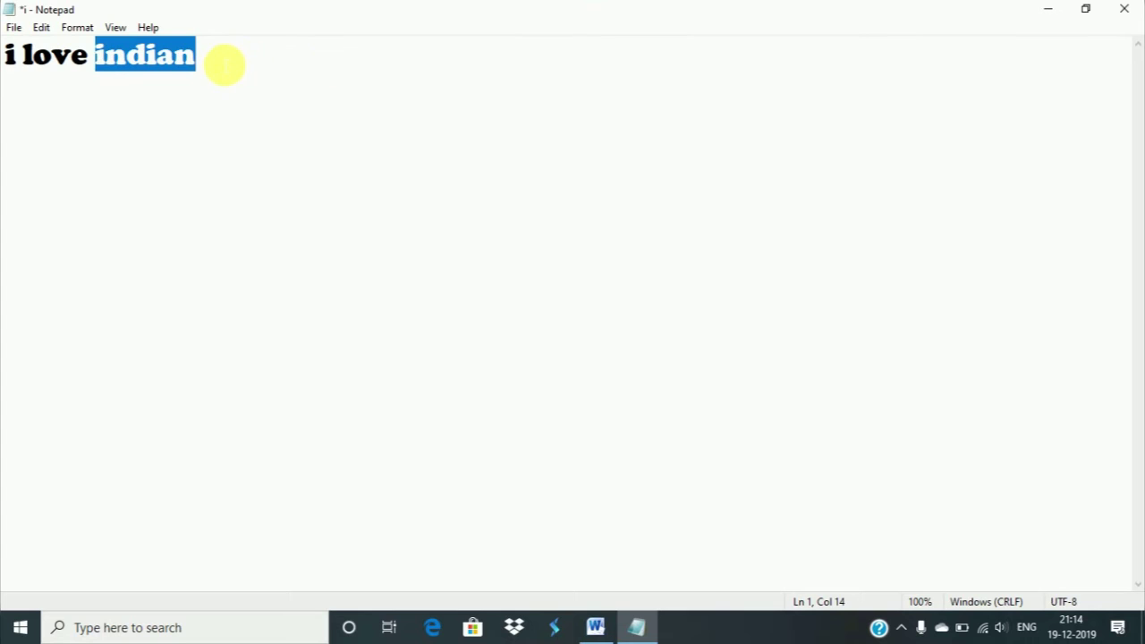
click(224, 64)
key(BackSpace)
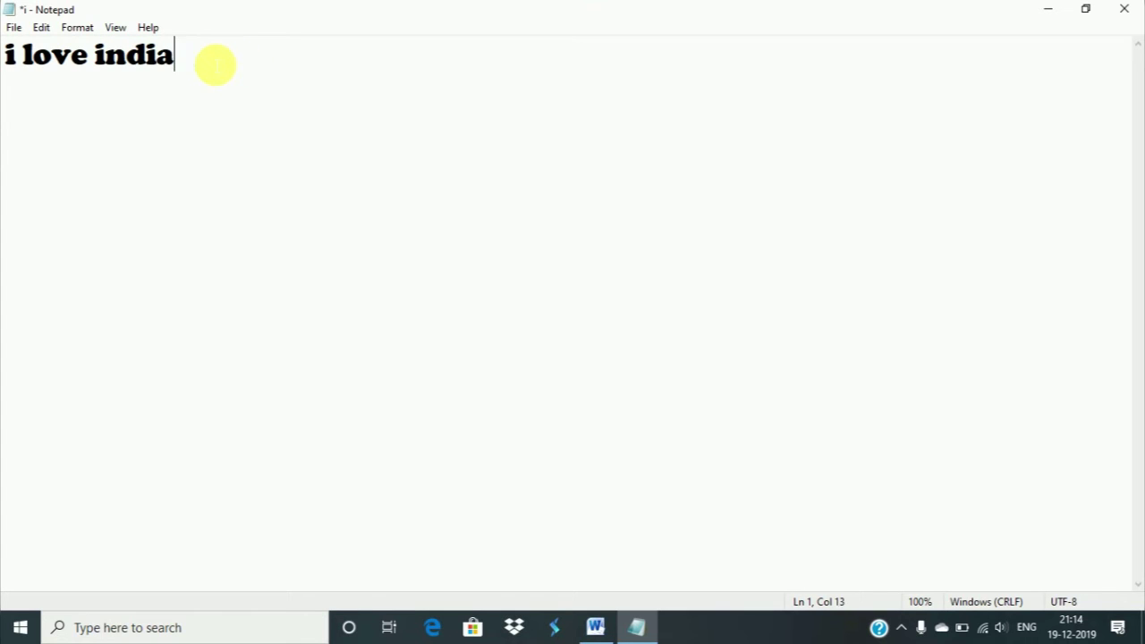
Search upward in the text for the word "love"
click(41, 27)
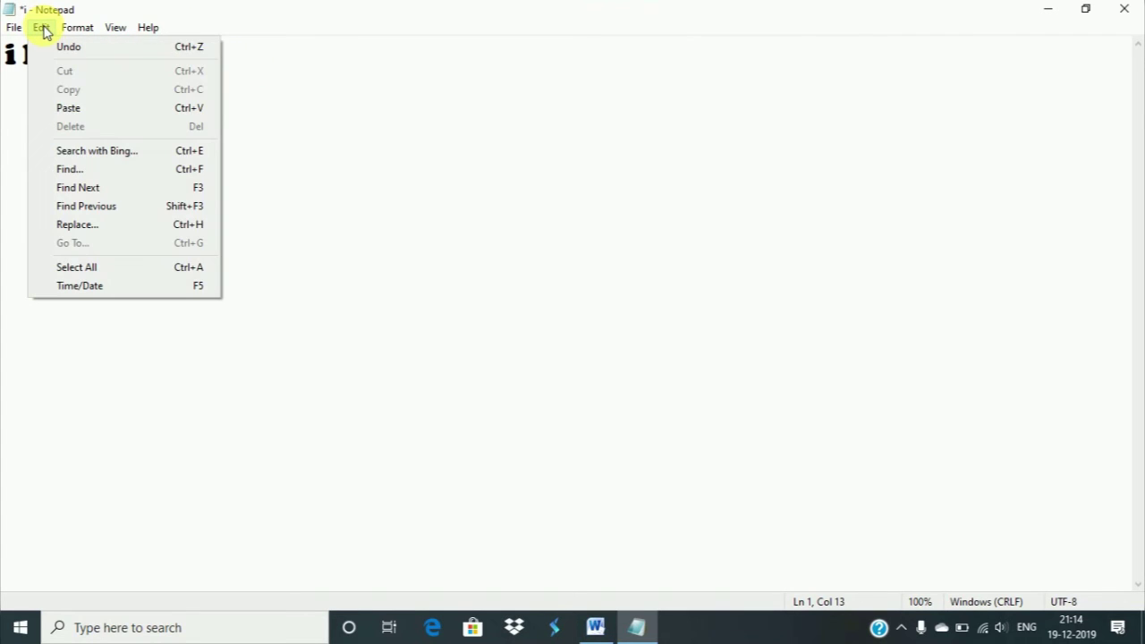
click(87, 172)
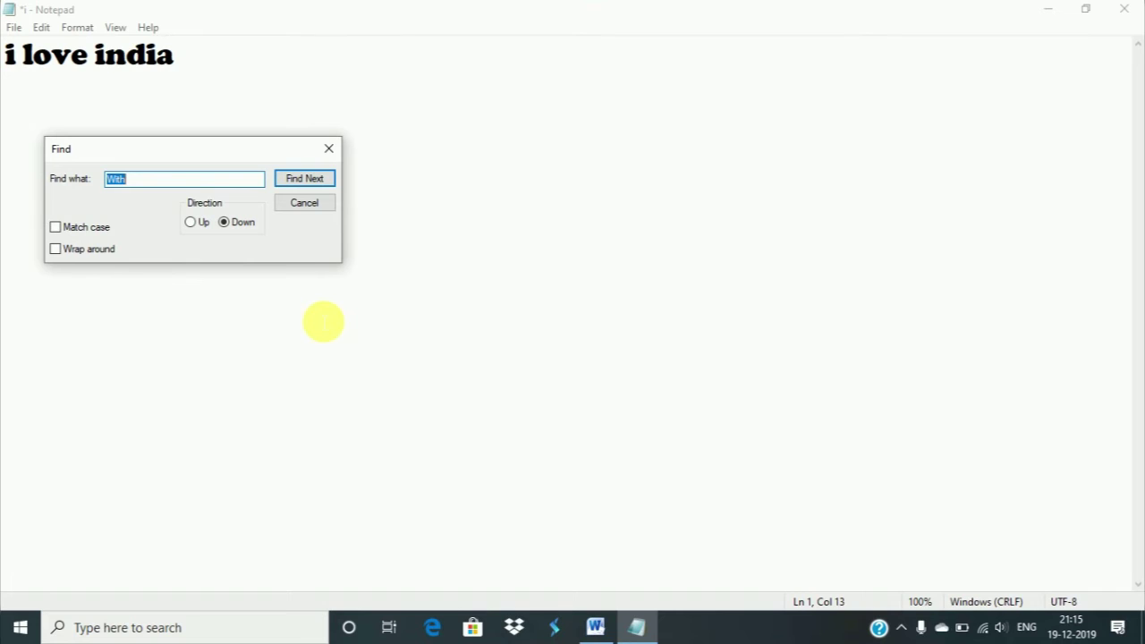
click(208, 182)
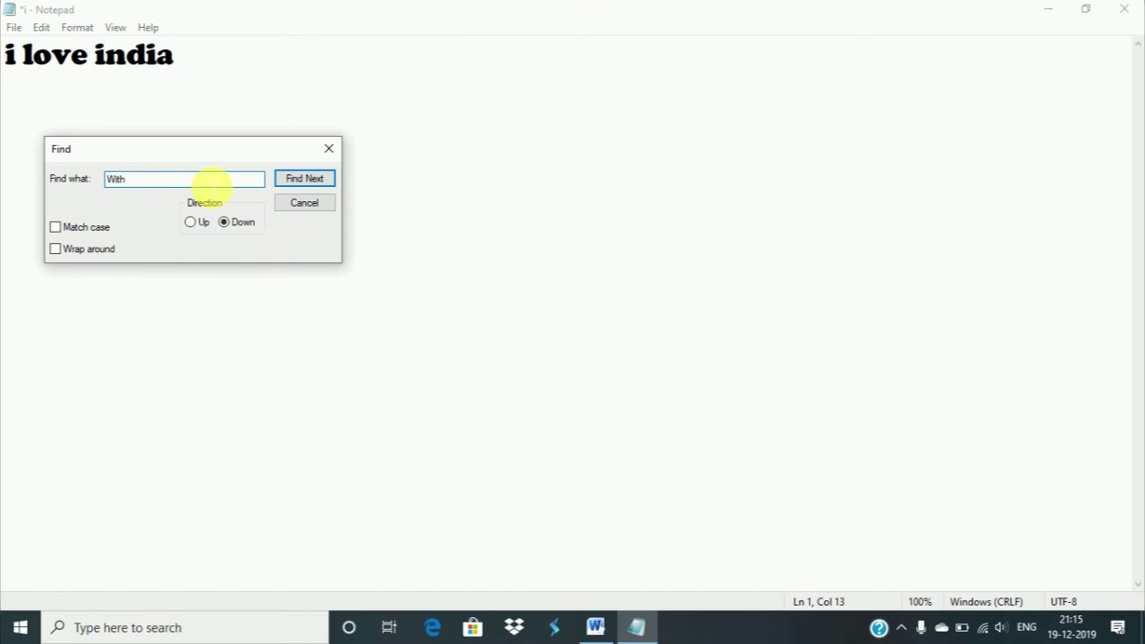
key(BackSpace)
key(BackSpace)
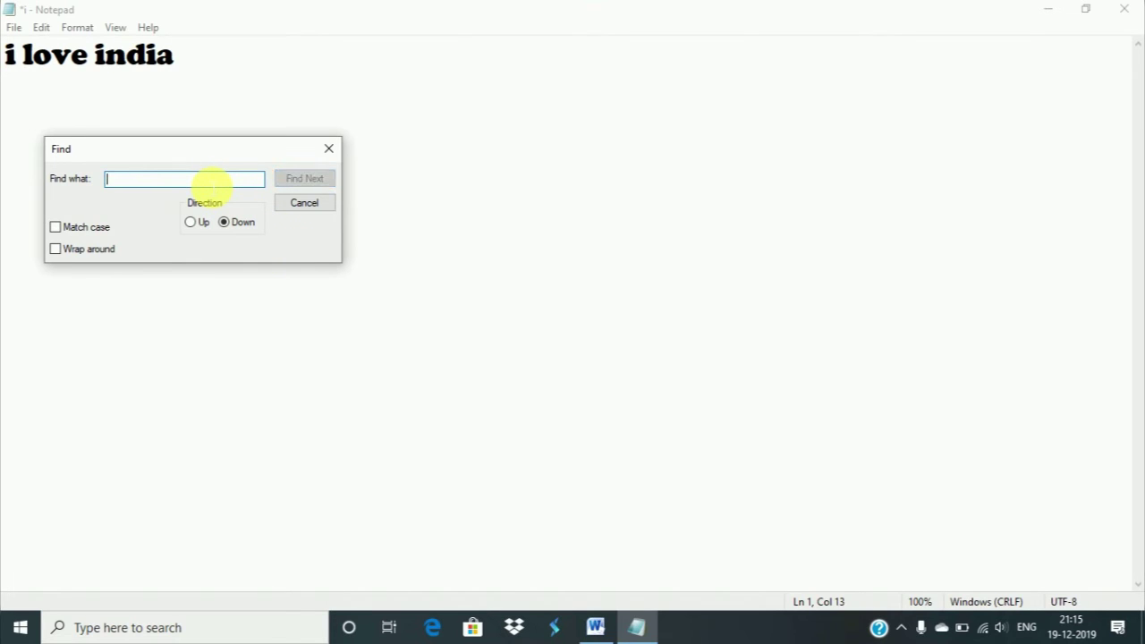
text(love)
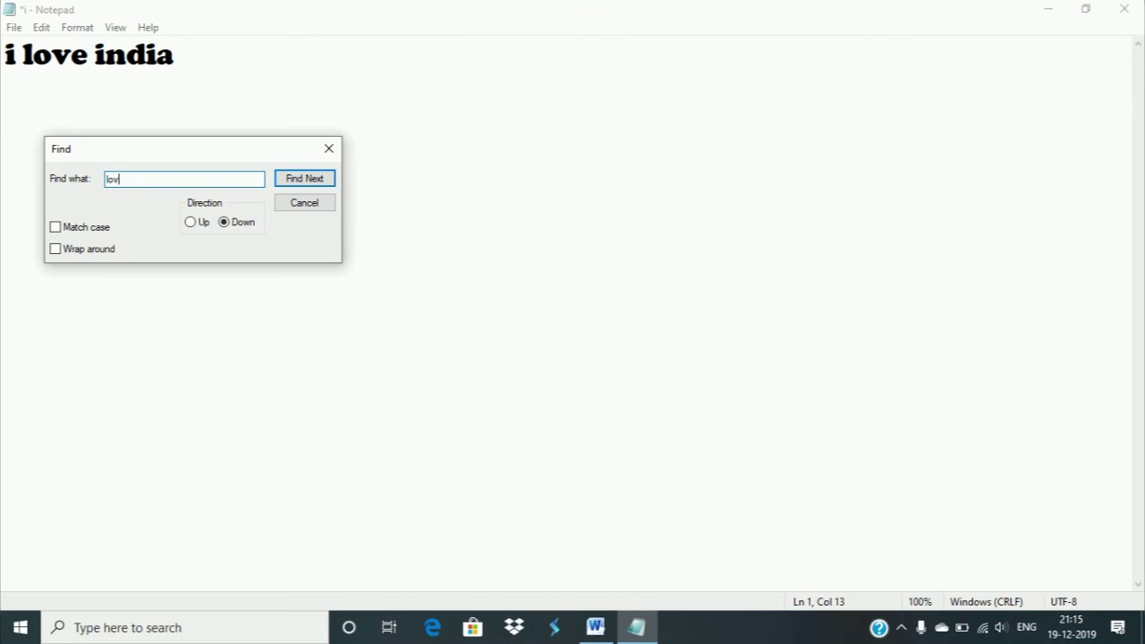
click(195, 226)
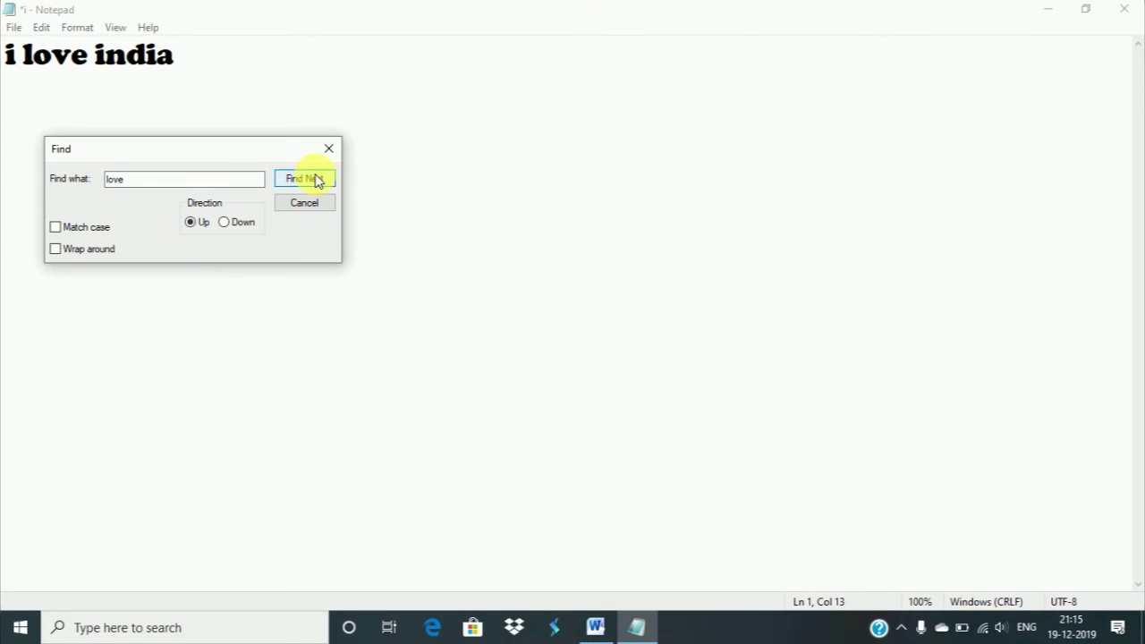
click(315, 179)
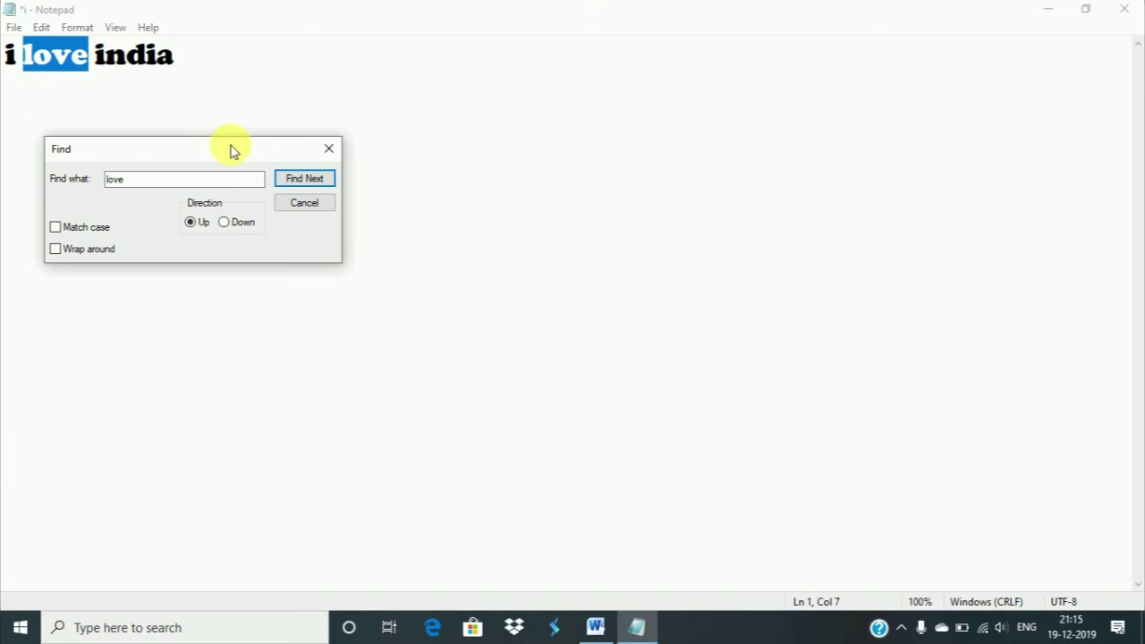
Search upward for the word "india" and dismiss the message
click(188, 179)
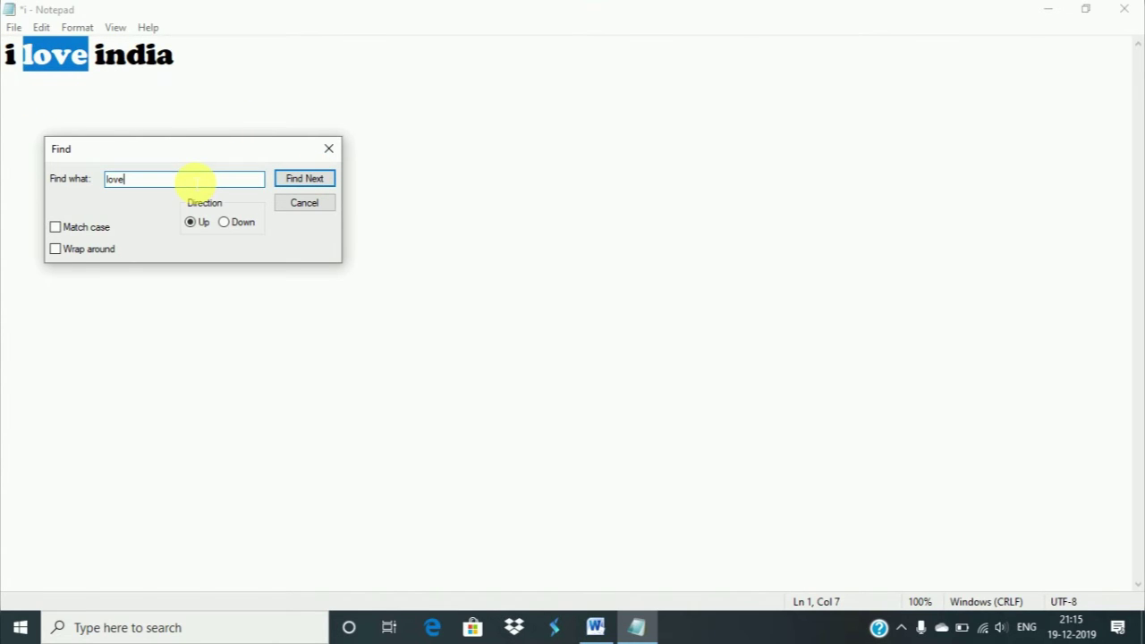
key(BackSpace)
key(BackSpace)
key(BackSpace)
text(india)
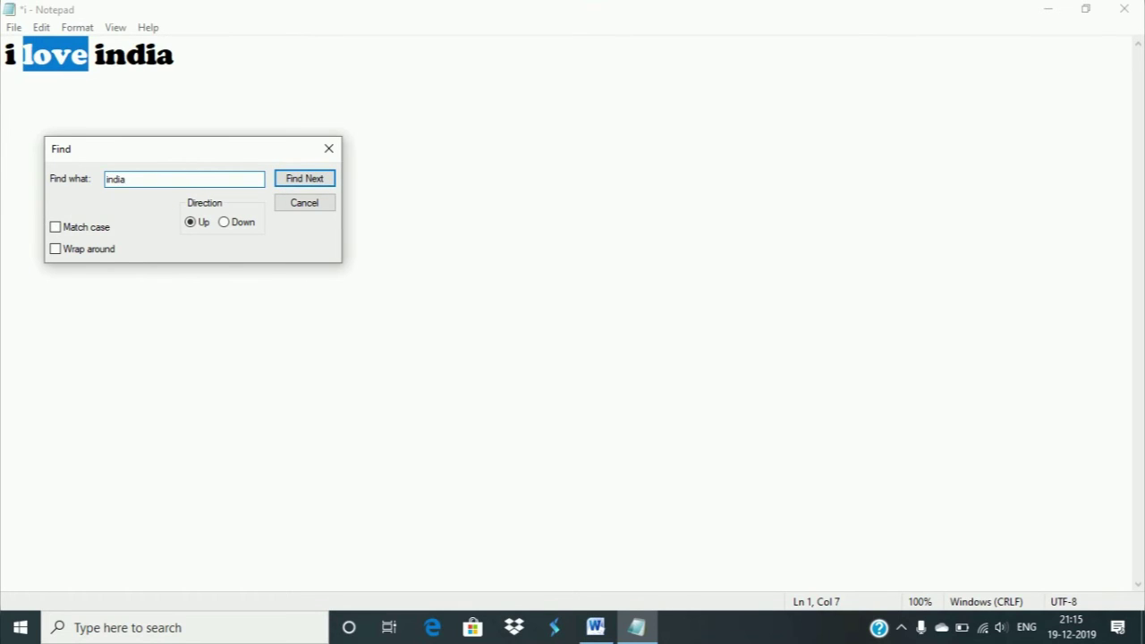
click(324, 179)
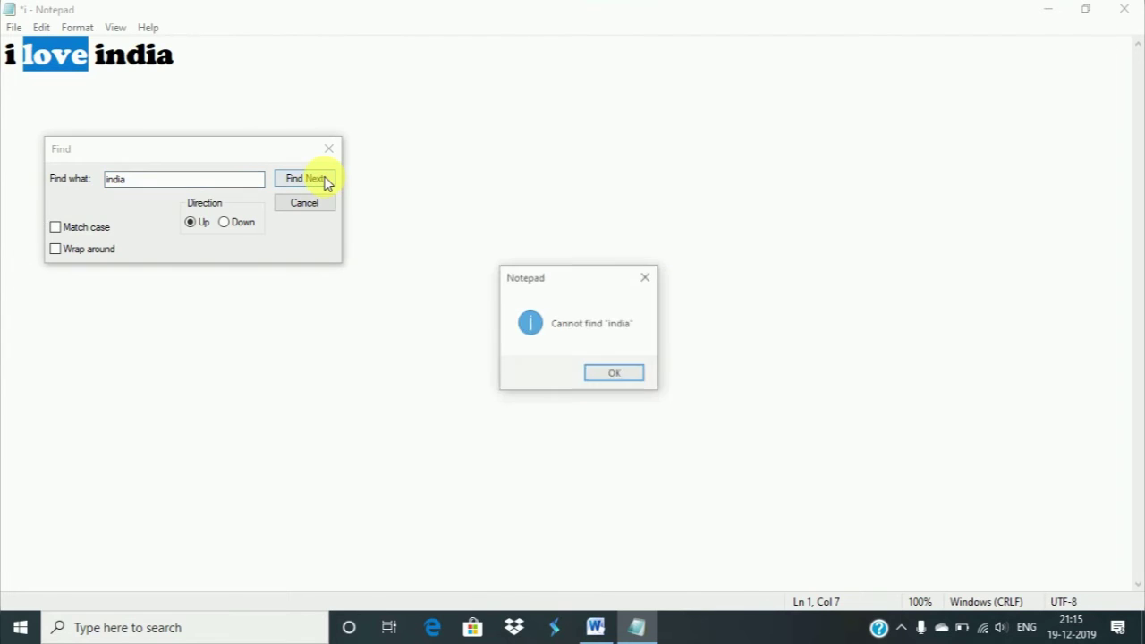
click(623, 377)
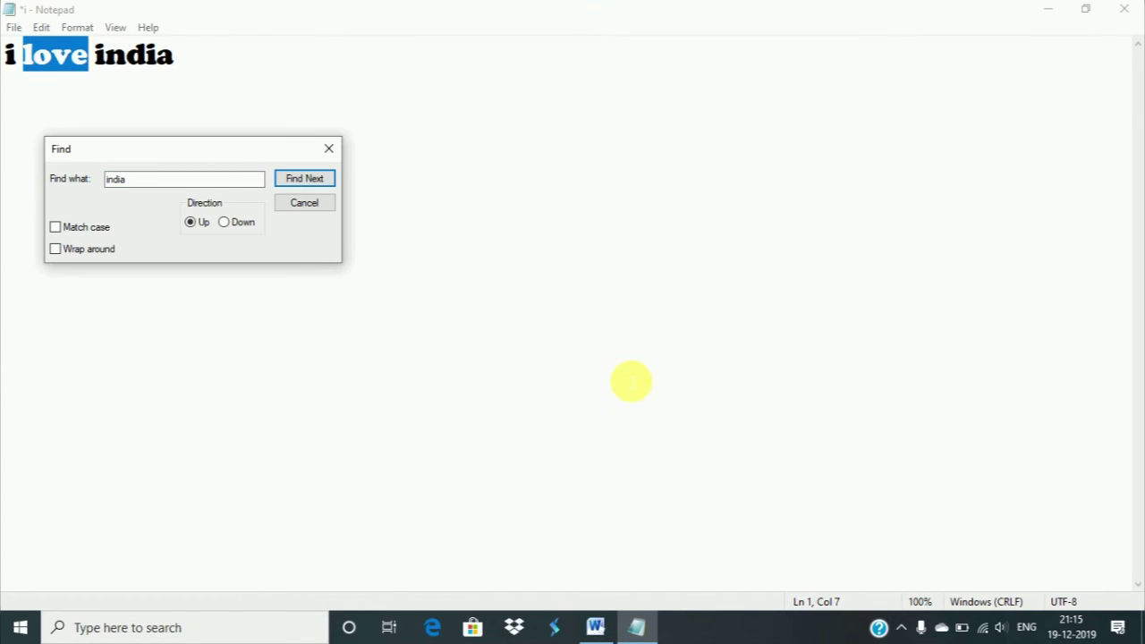
Search downward for the word "india" and close the Find dialog
click(240, 220)
click(292, 187)
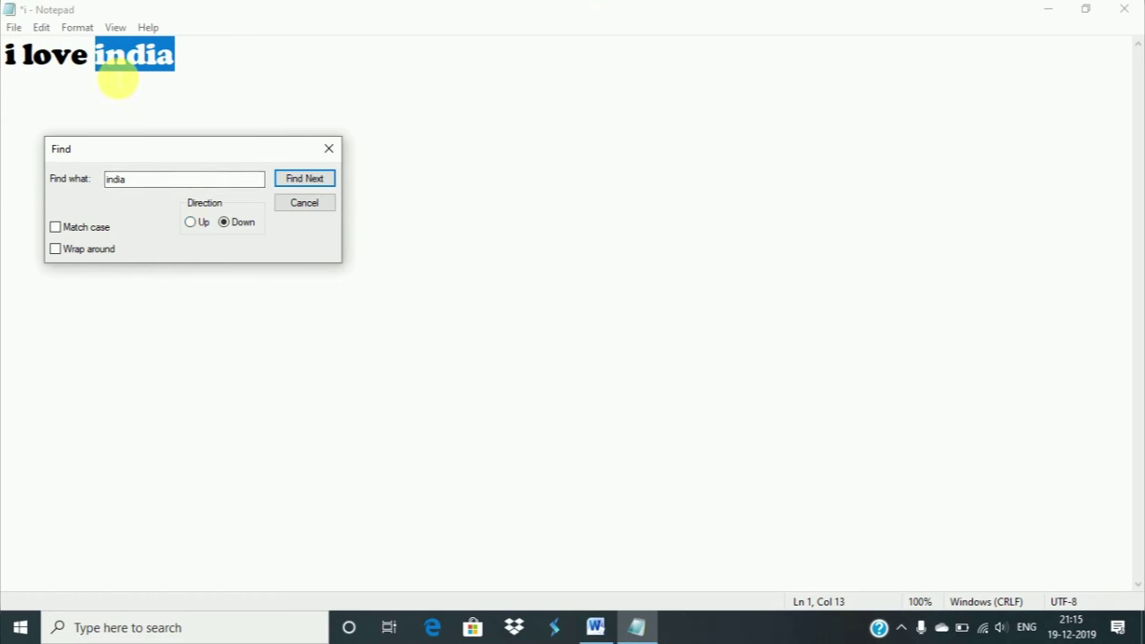
click(330, 149)
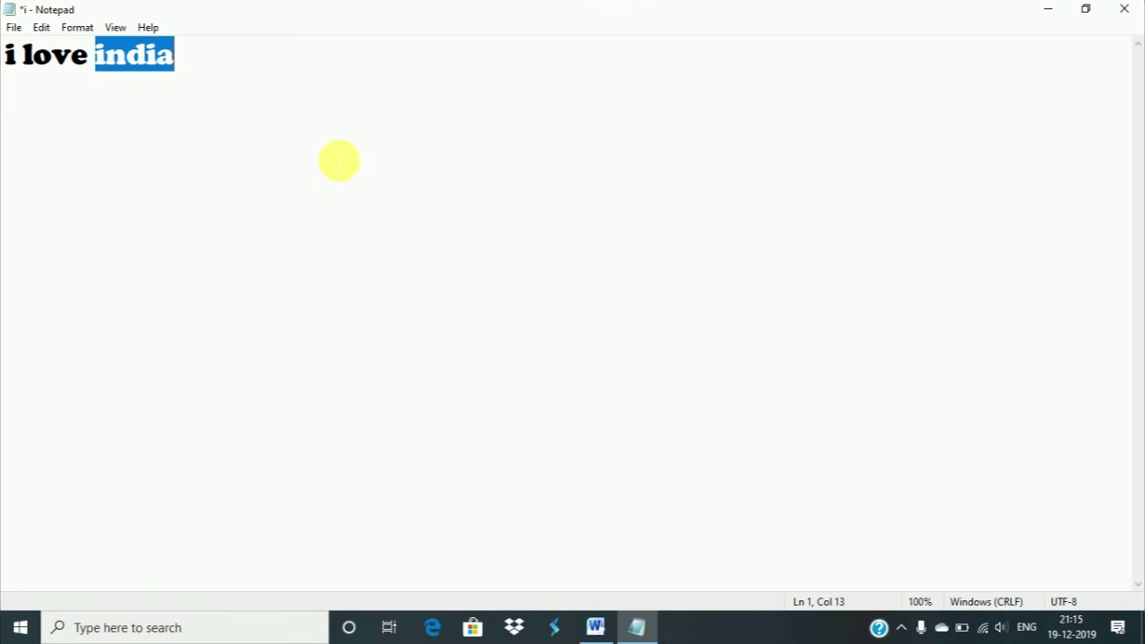
Look for the next and then the previous occurrence of "india", dismissing the message after each search
click(42, 27)
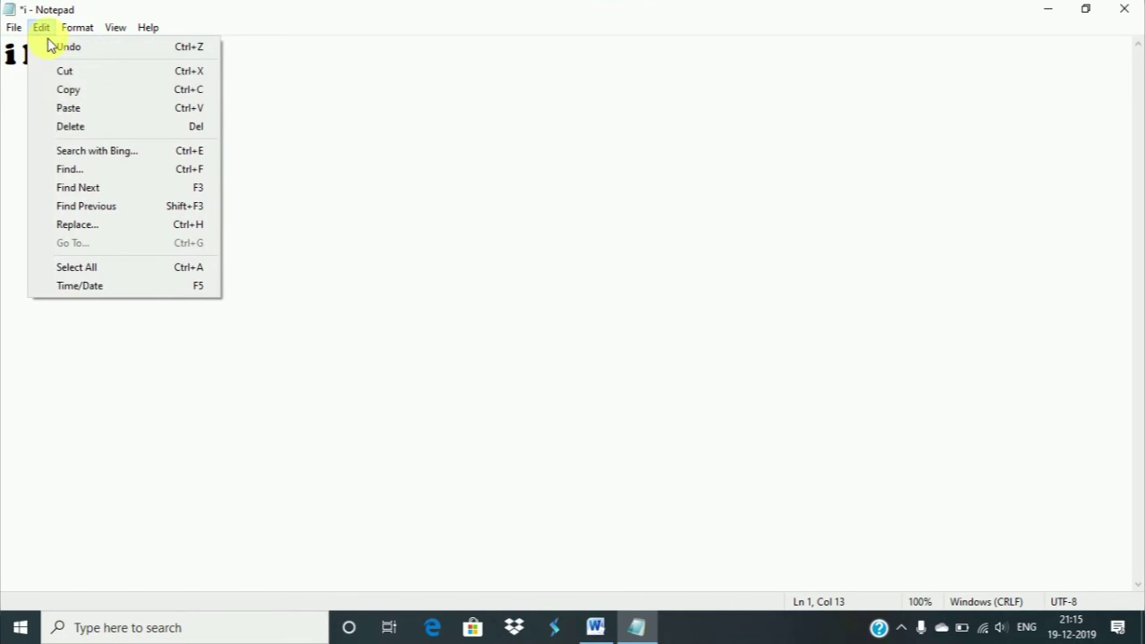
click(77, 189)
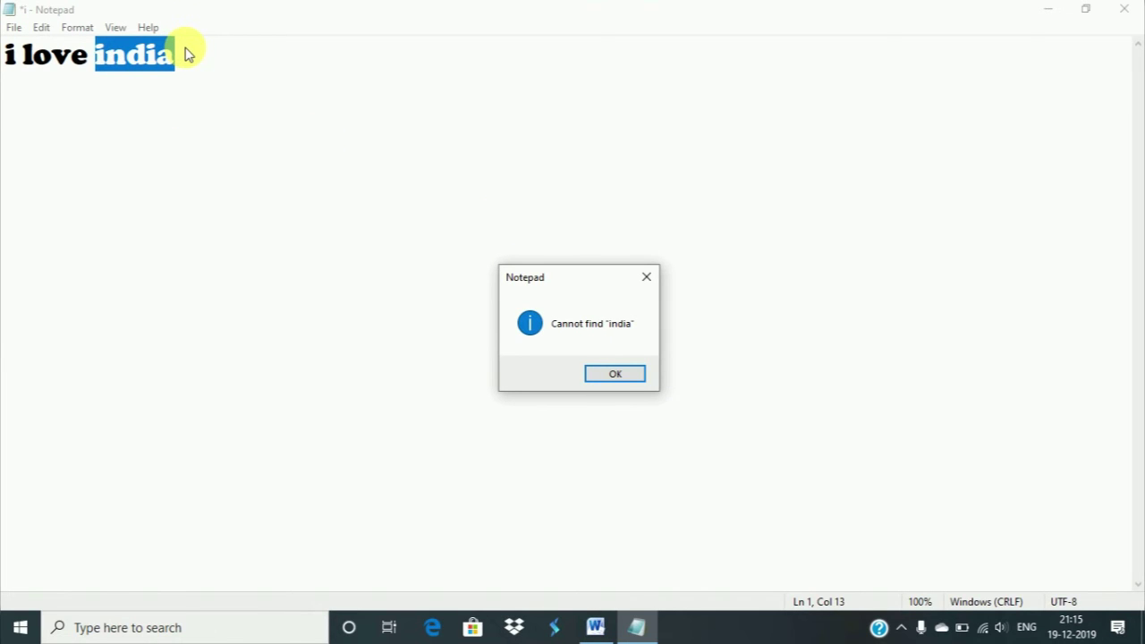
click(651, 276)
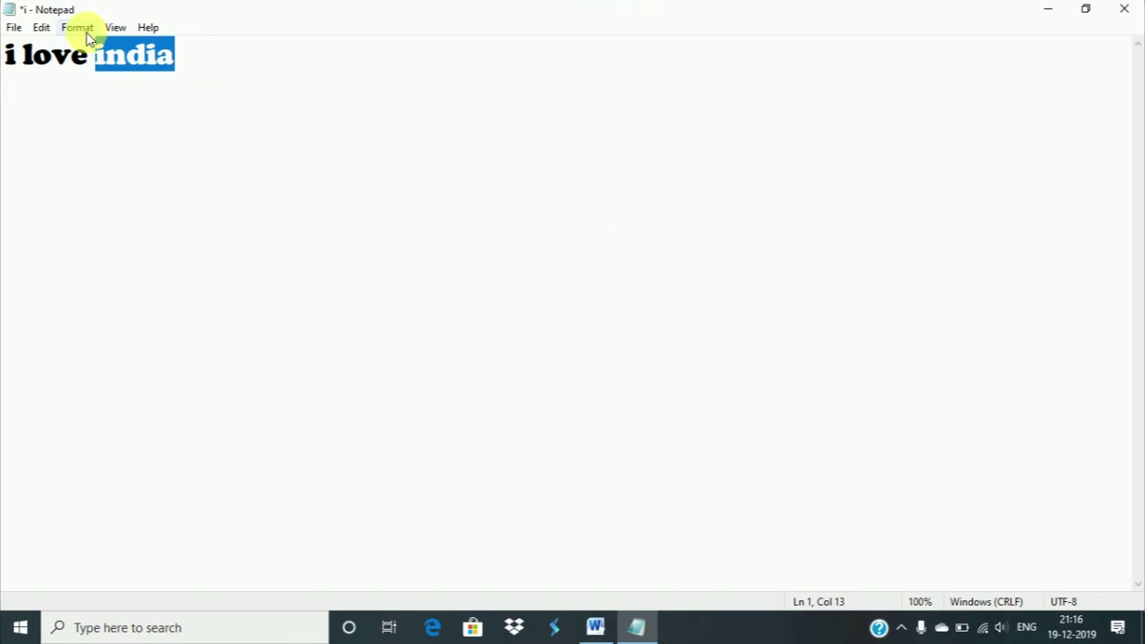
click(42, 29)
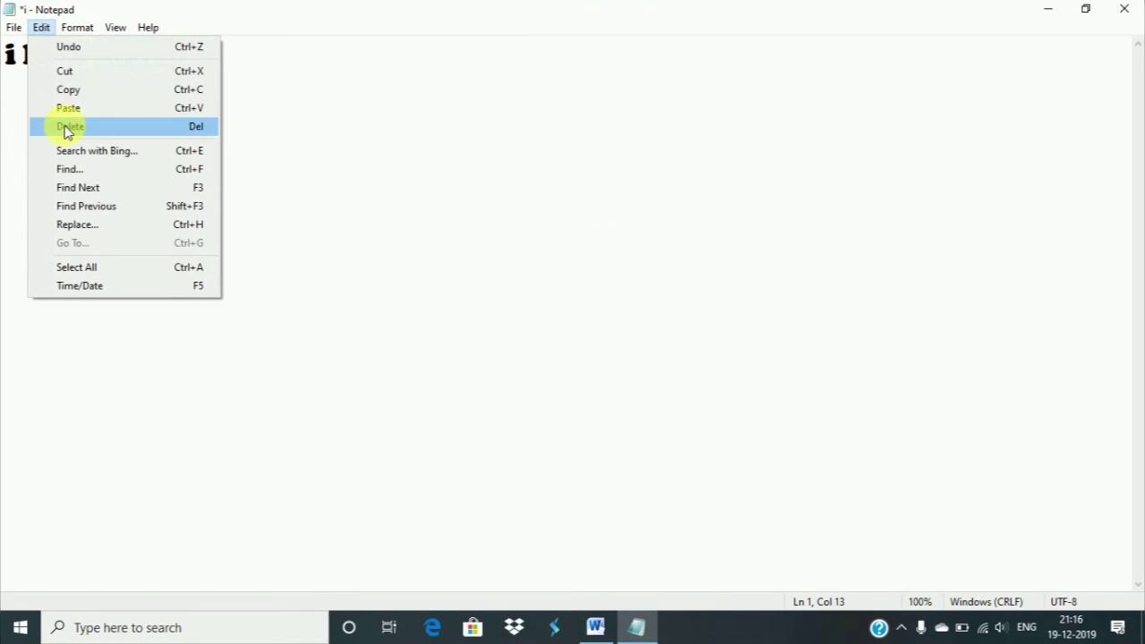
click(106, 207)
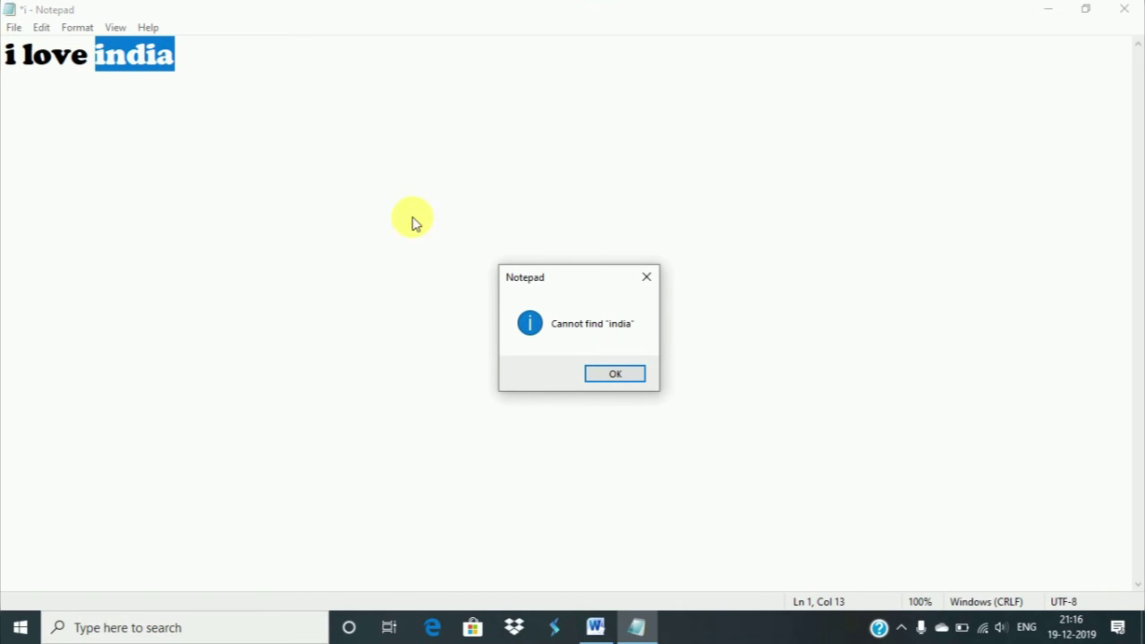
click(614, 377)
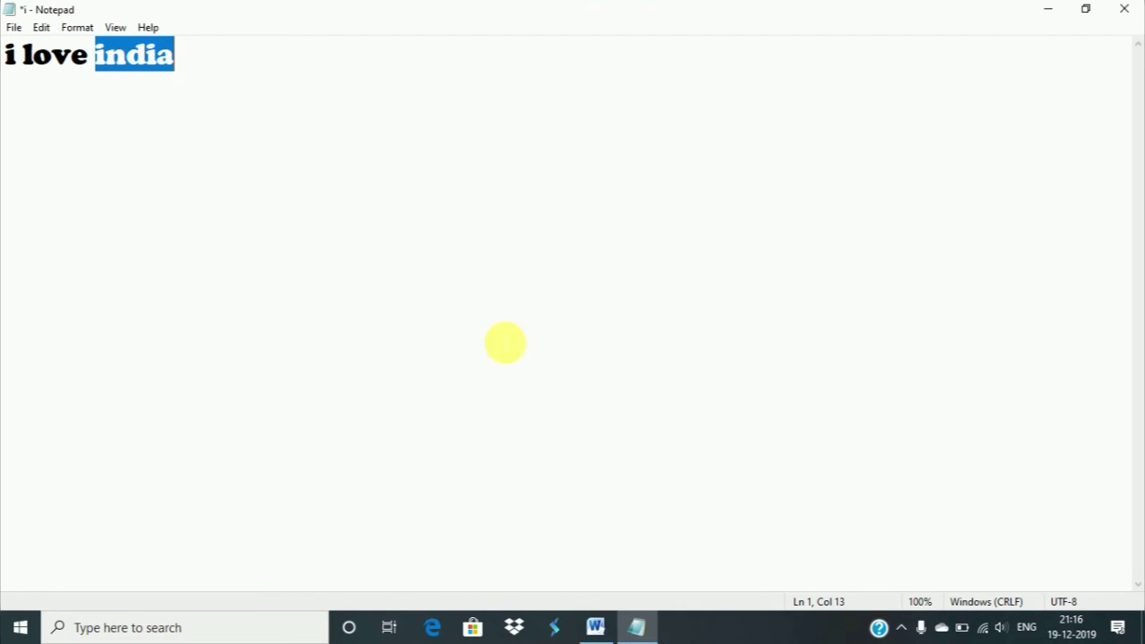
Replace the word "india" with "bharat" in the text and dismiss the message
click(42, 30)
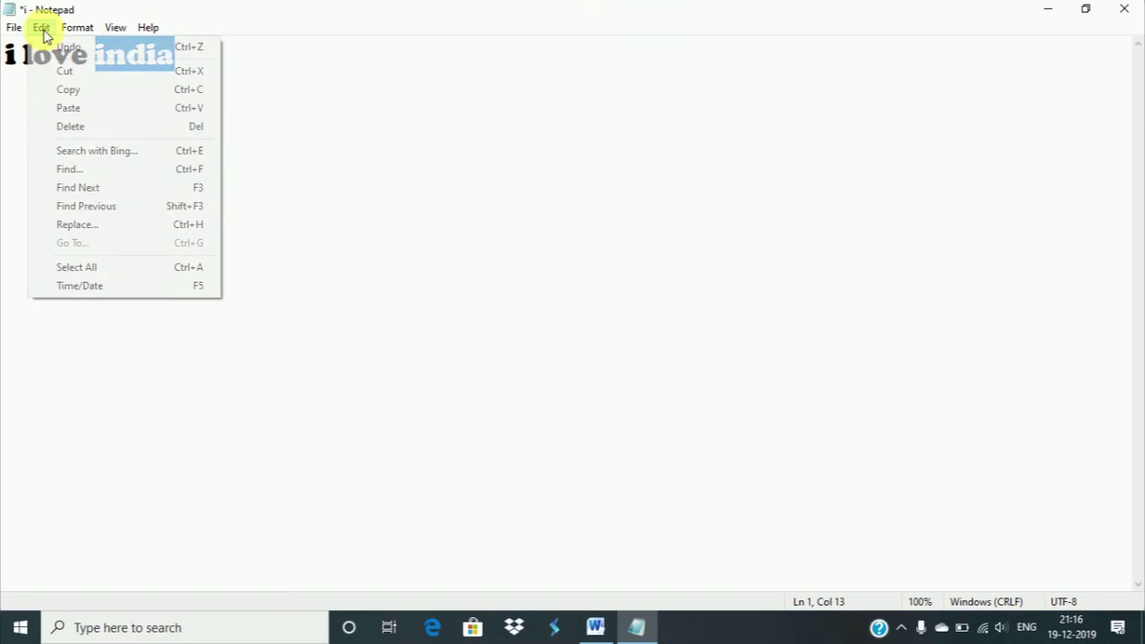
click(78, 225)
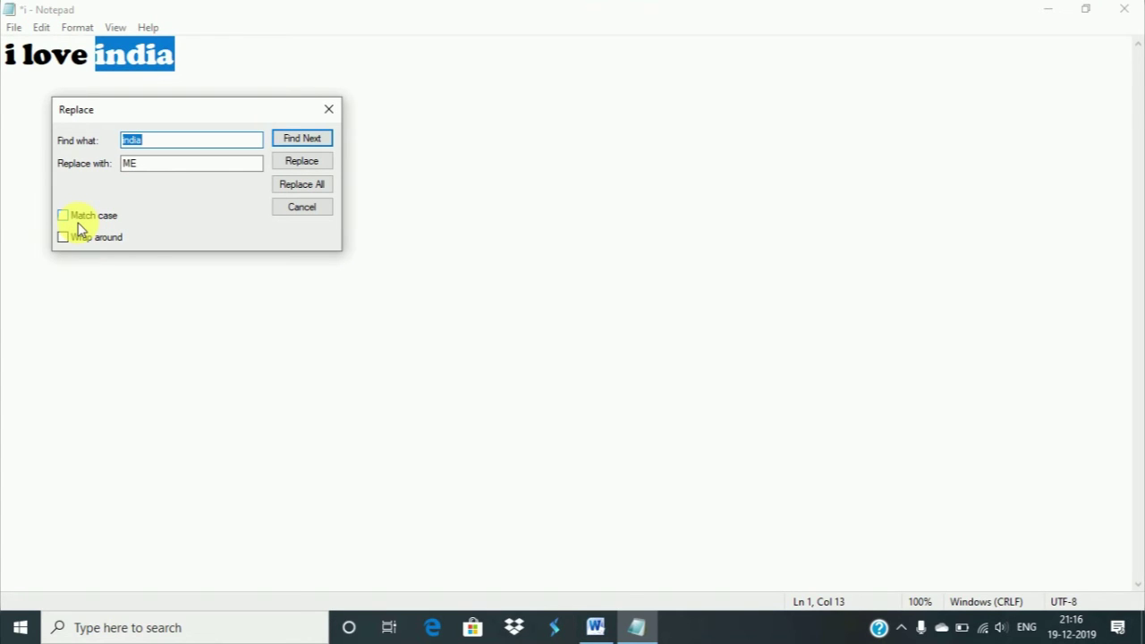
click(176, 146)
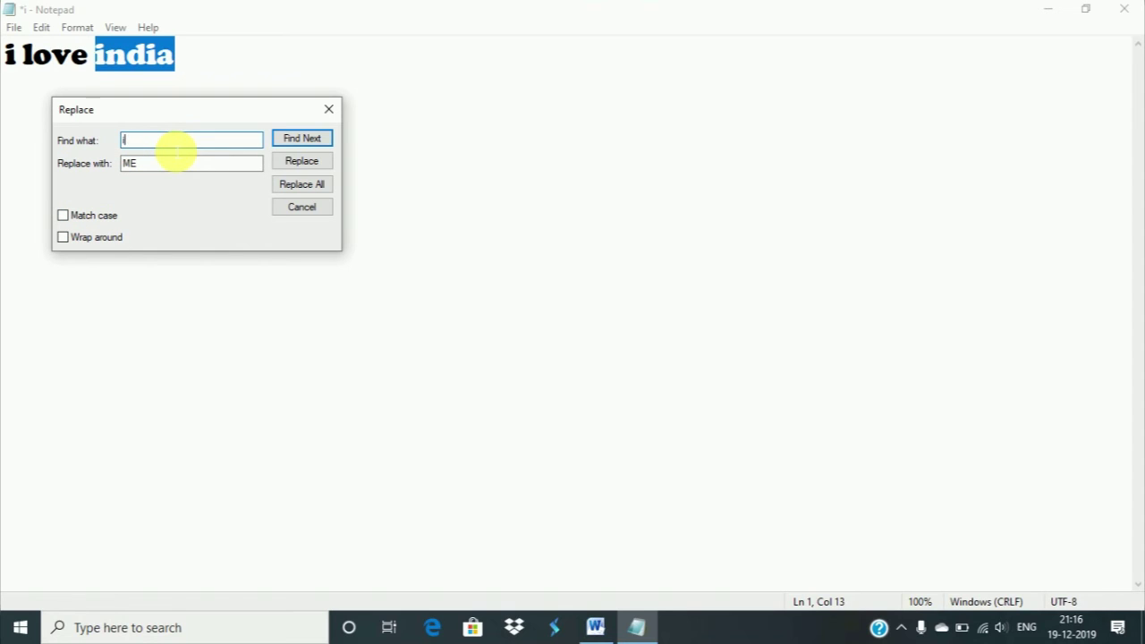
key(BackSpace)
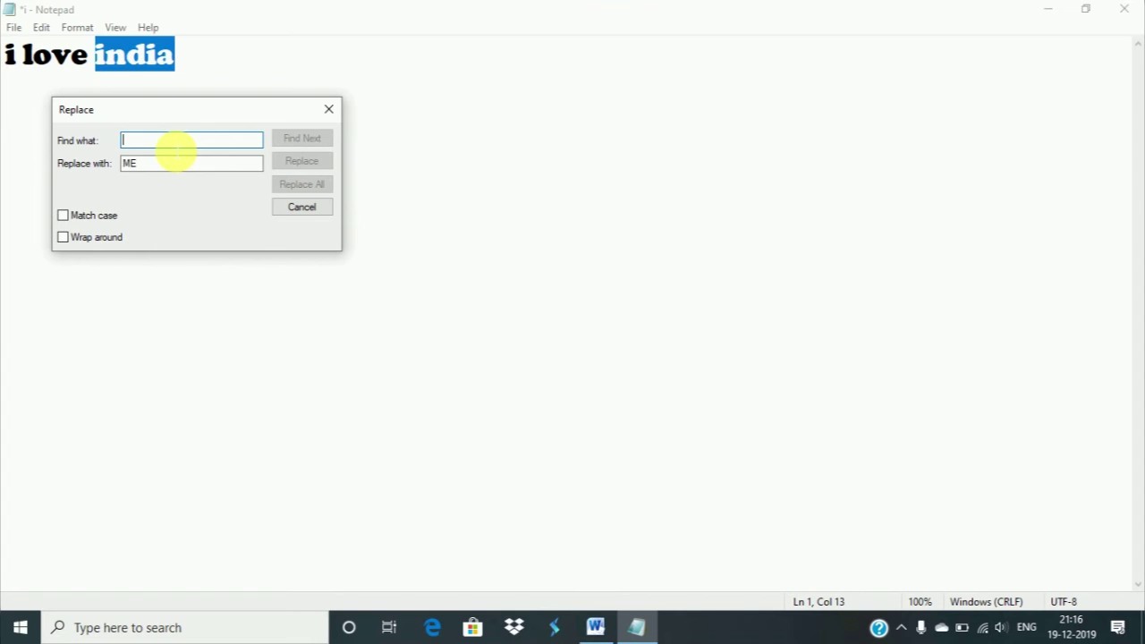
text(india)
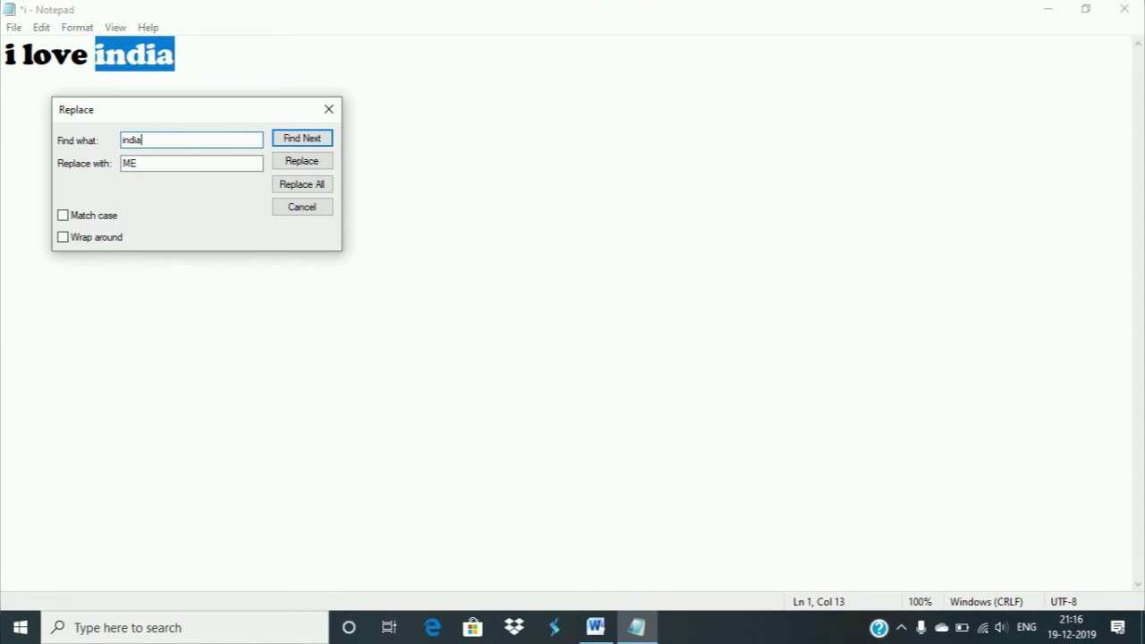
click(166, 166)
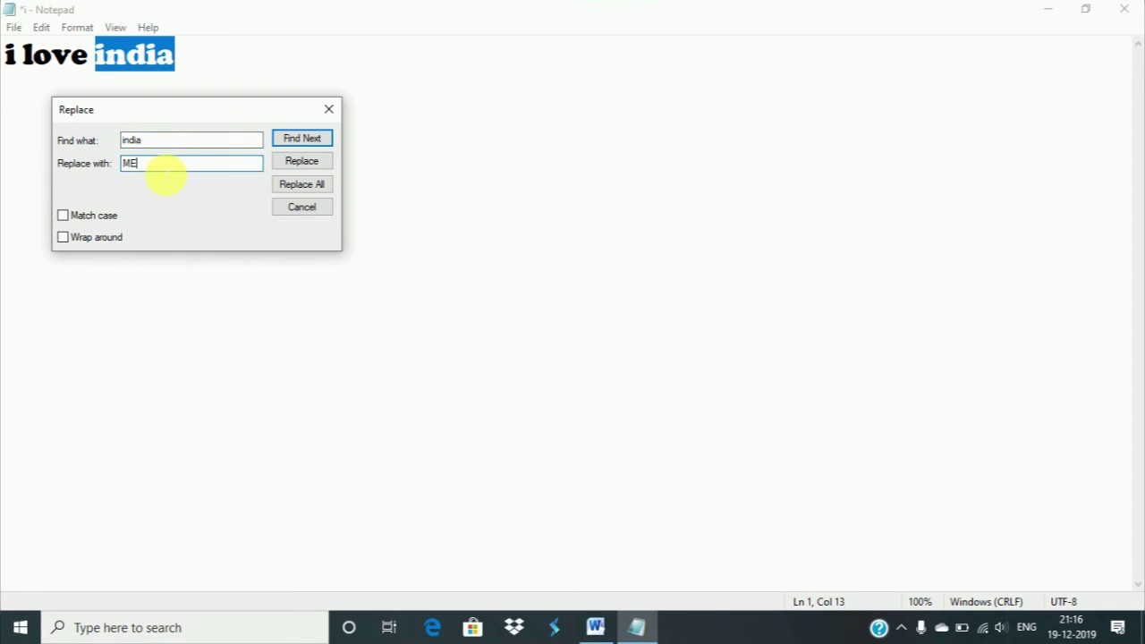
key(BackSpace)
key(BackSpace)
text(bharat)
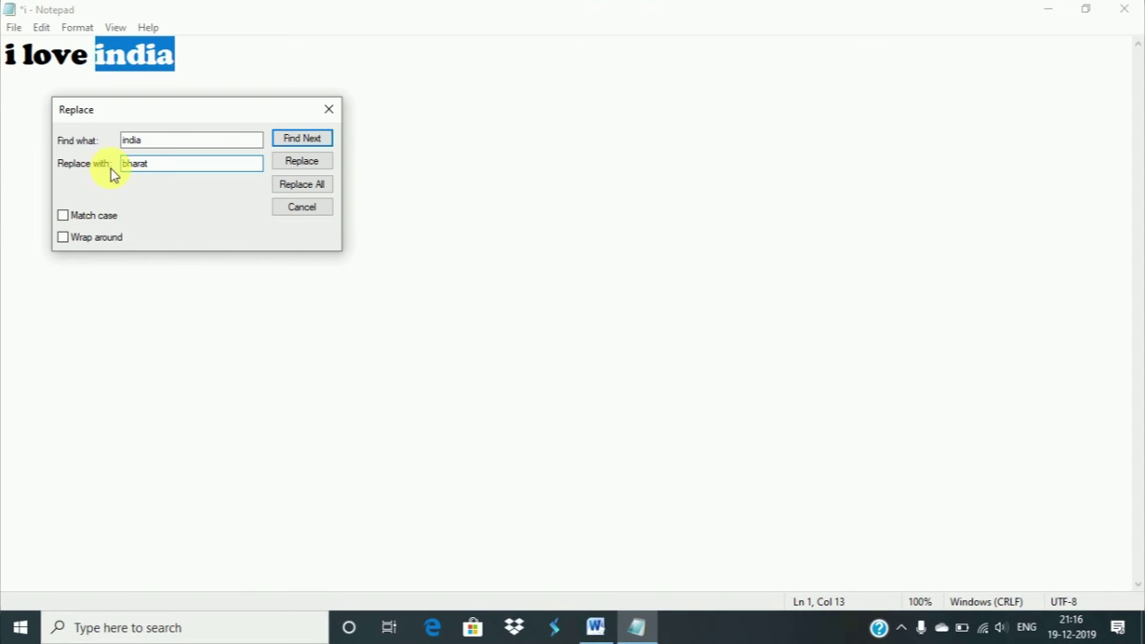
click(299, 169)
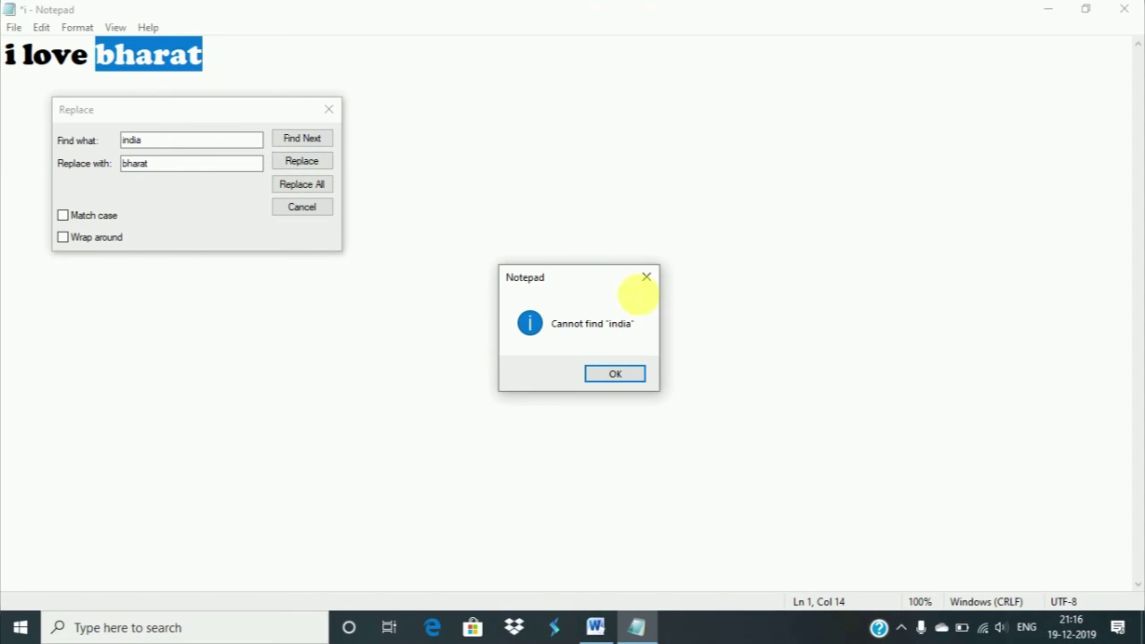
click(631, 373)
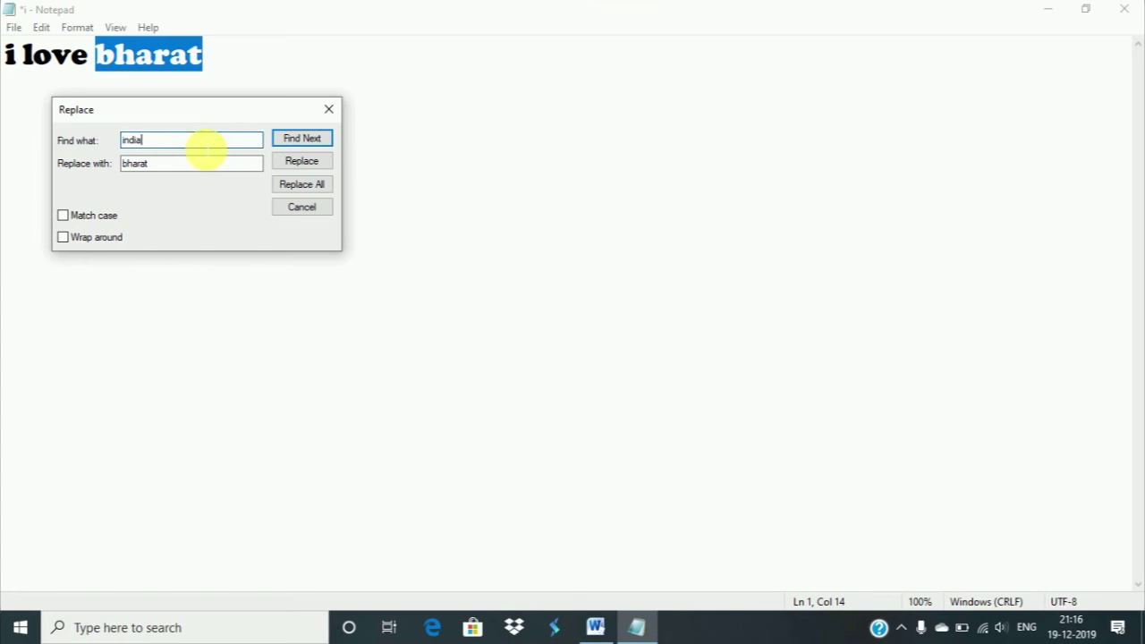
Replace the word "bharat" with "india" in the text and dismiss the message
key(BackSpace)
key(BackSpace)
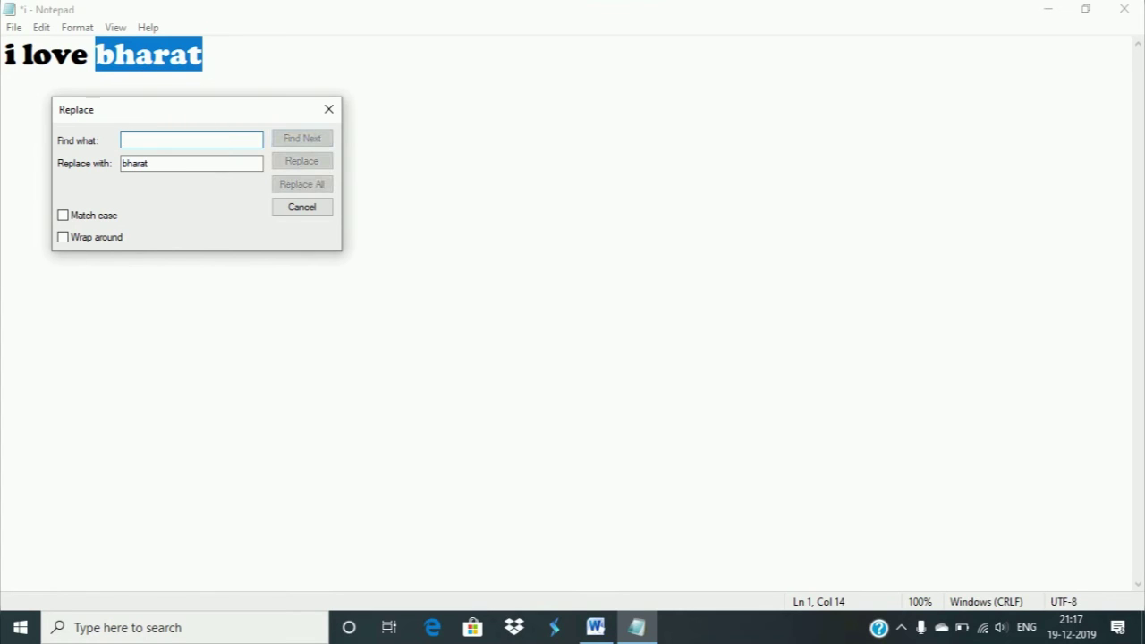
text(bharat)
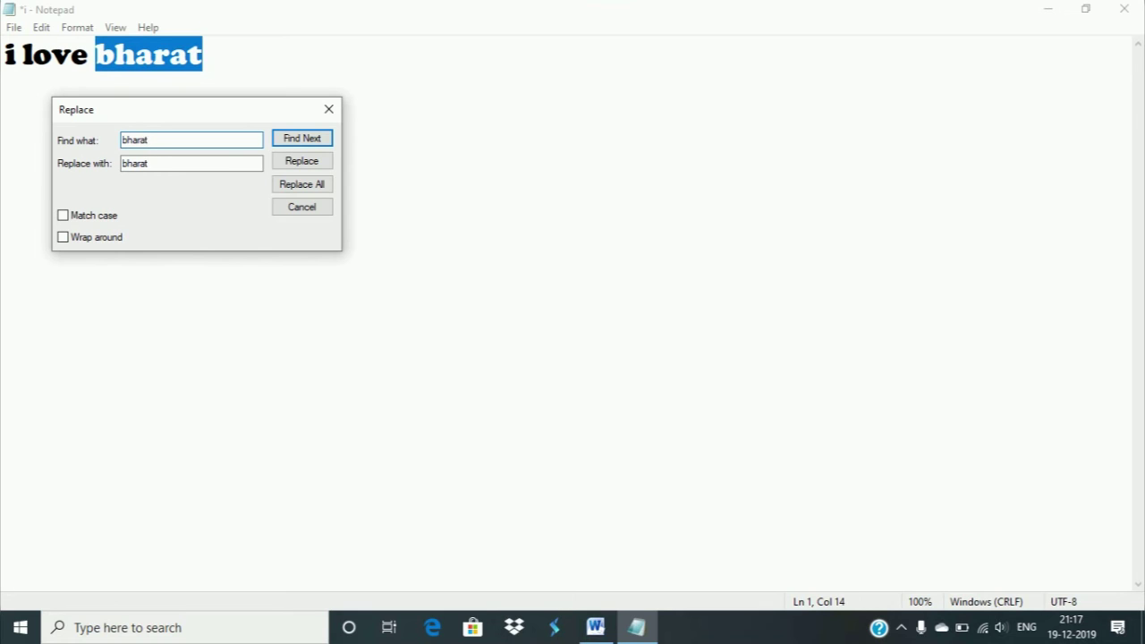
click(184, 168)
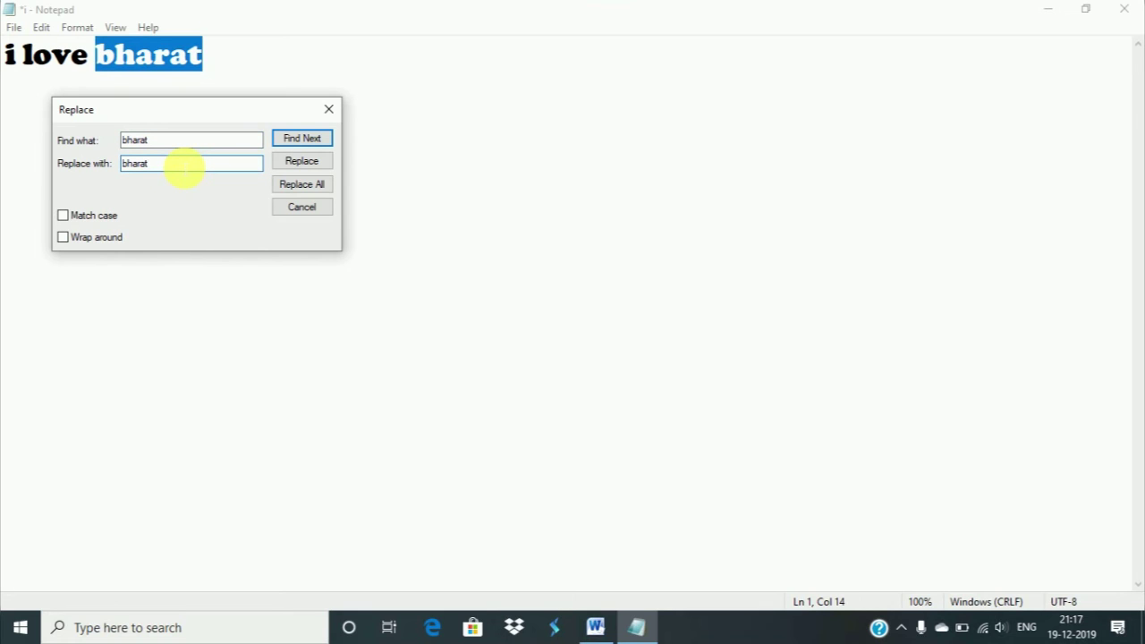
text(india)
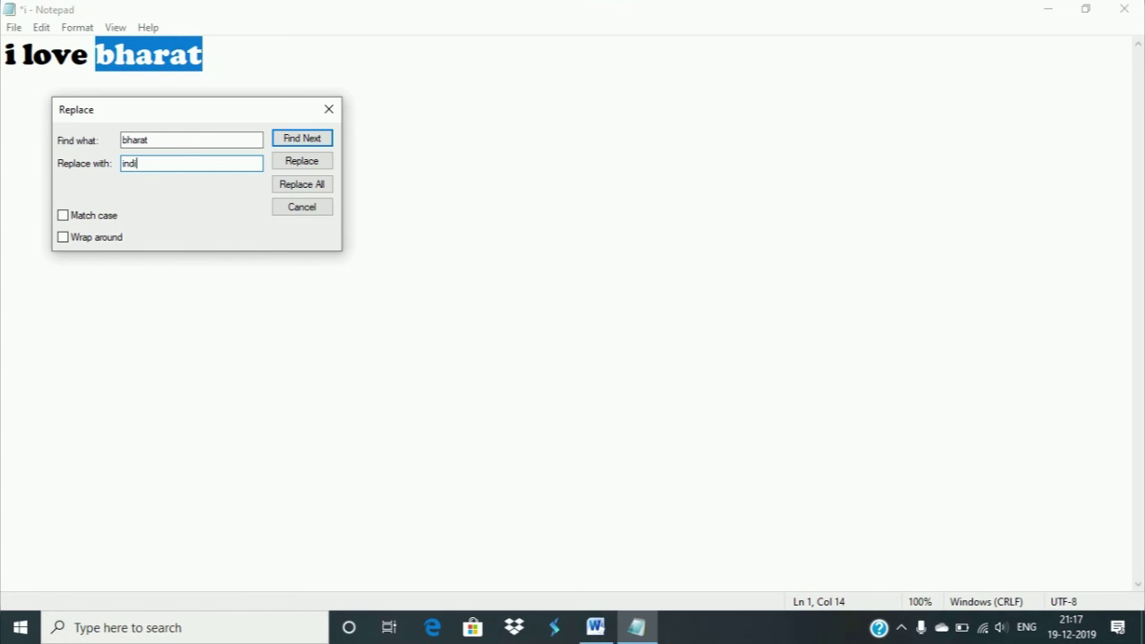
click(315, 161)
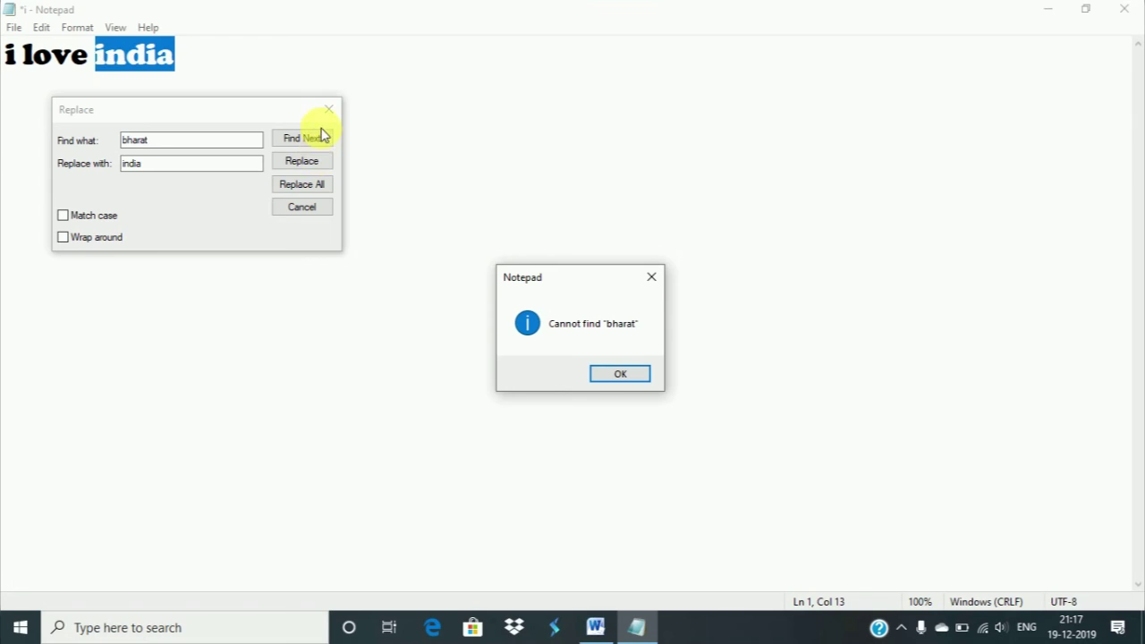
click(325, 115)
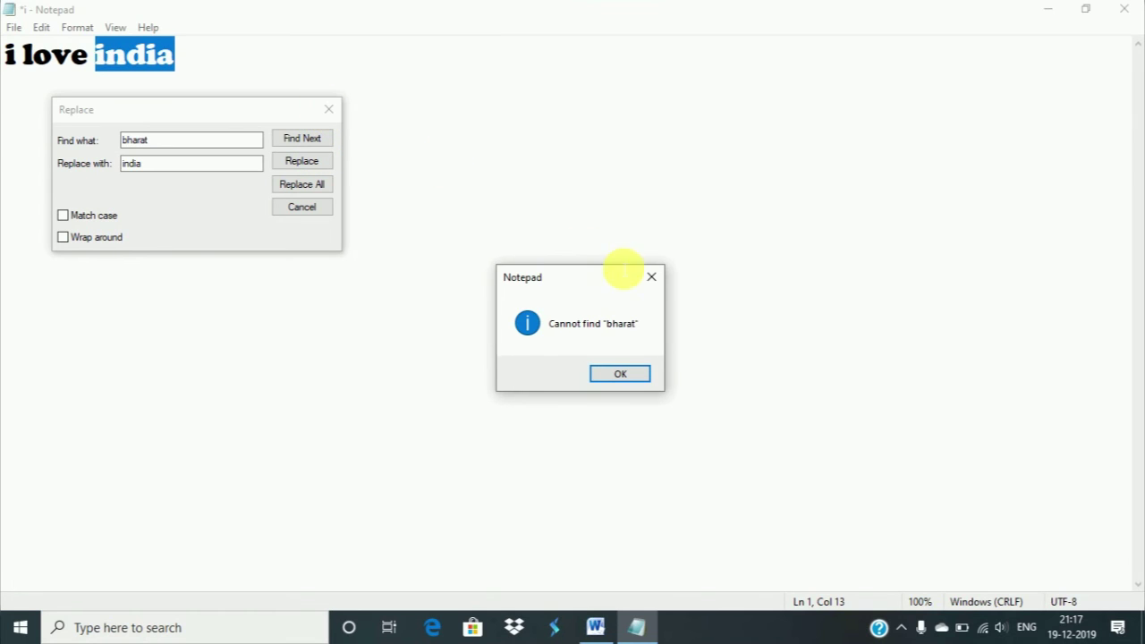
click(650, 278)
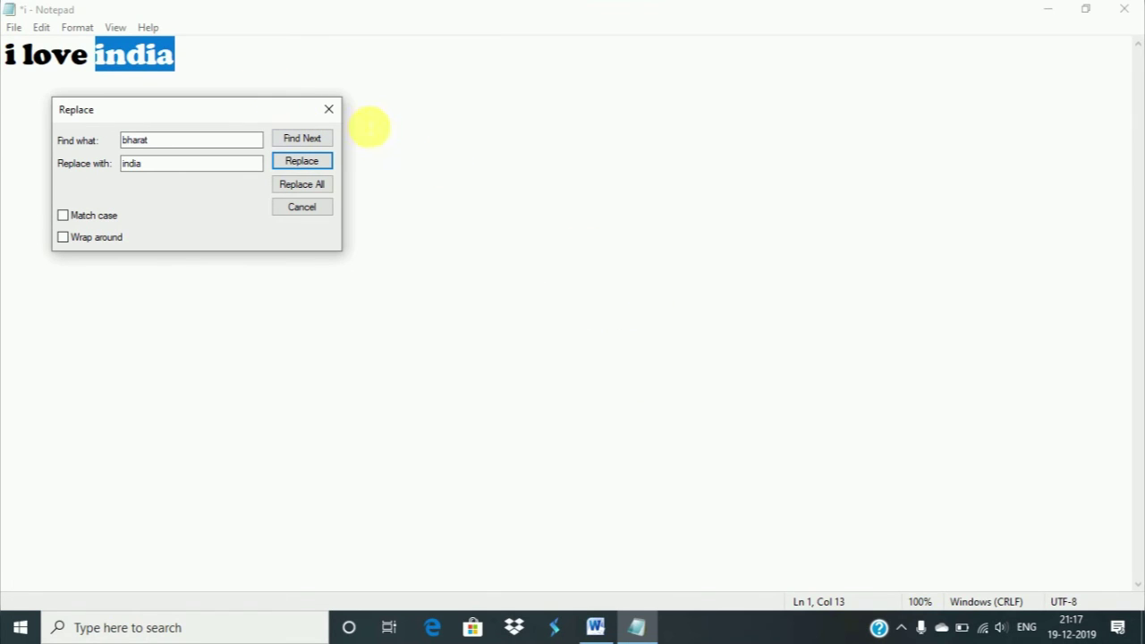
Close the Replace dialog and select all the text in the document
click(329, 109)
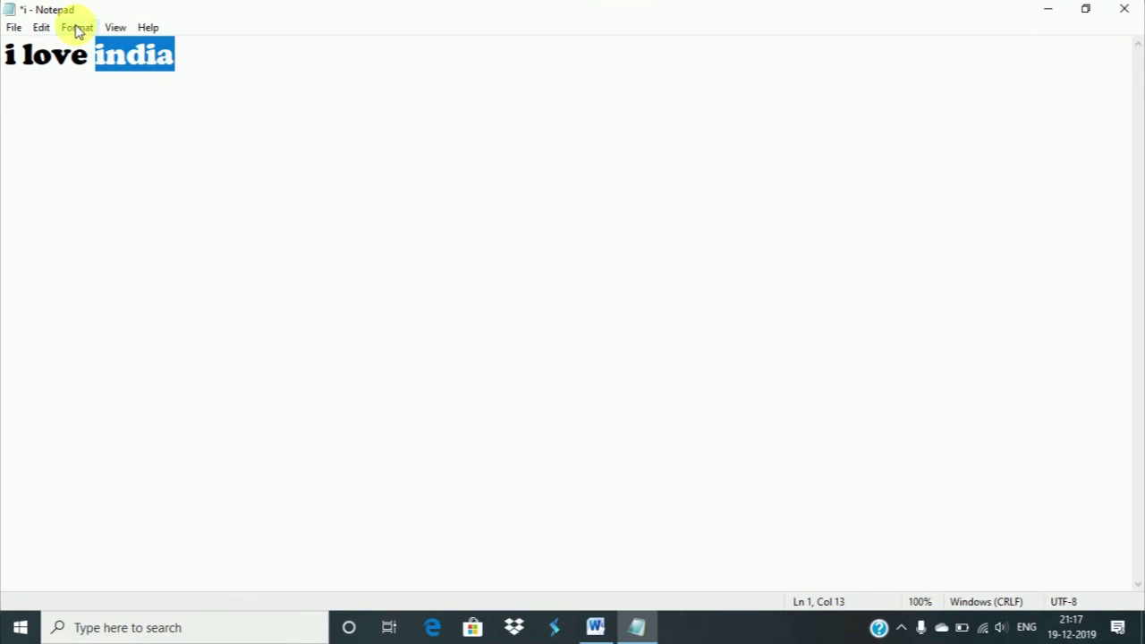
click(43, 28)
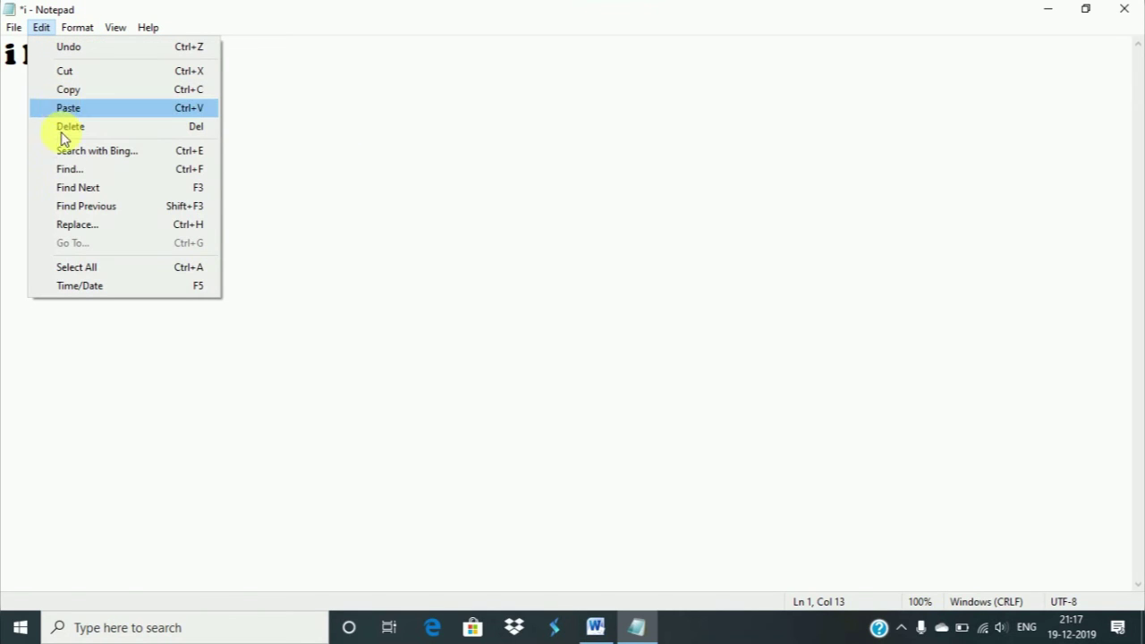
click(105, 271)
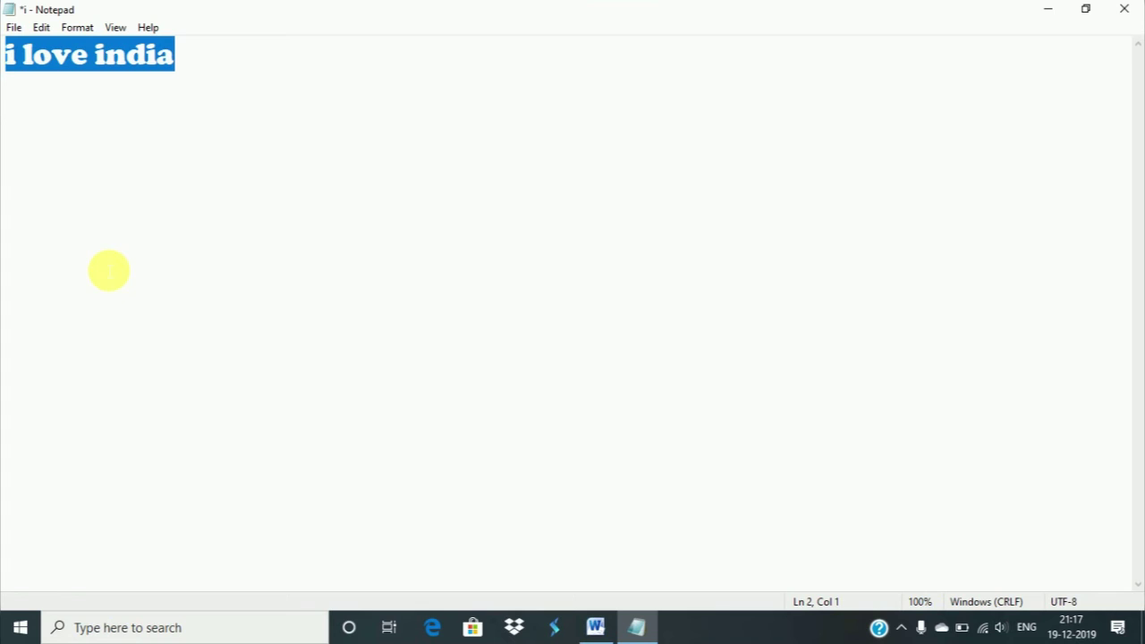
click(43, 30)
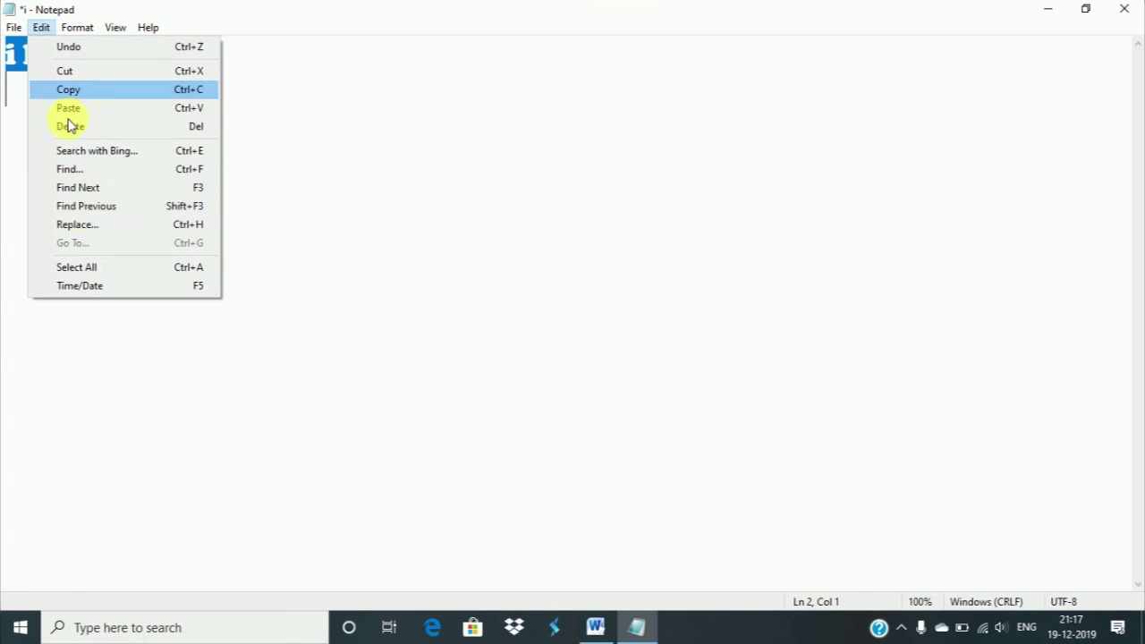
click(77, 268)
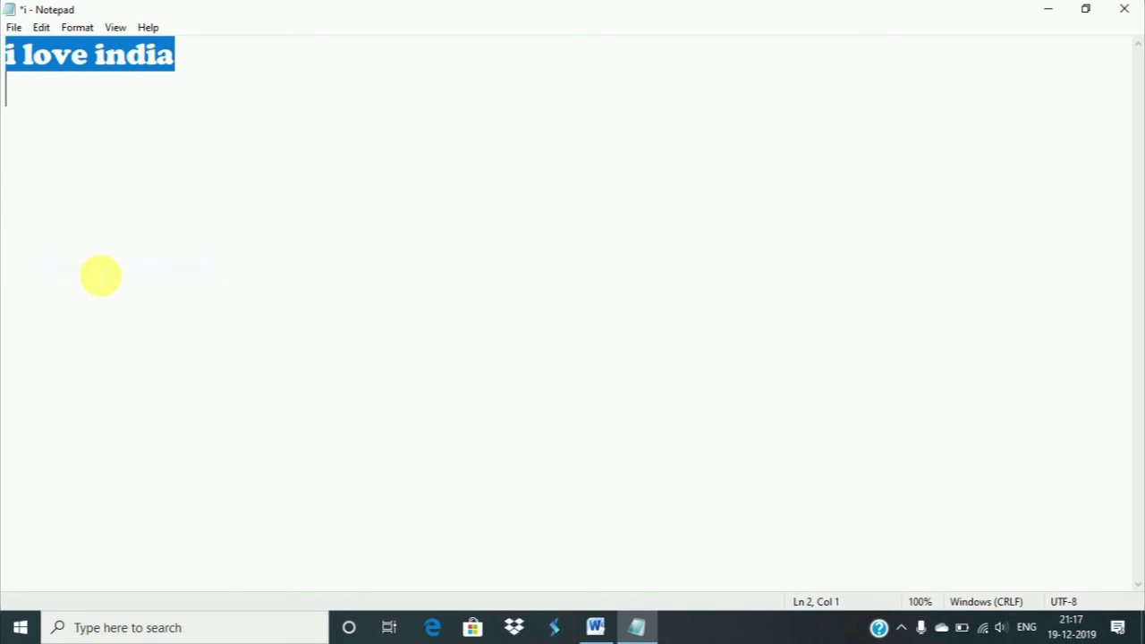
Insert the current time and date after "i love india", separated from the text by a space
click(40, 31)
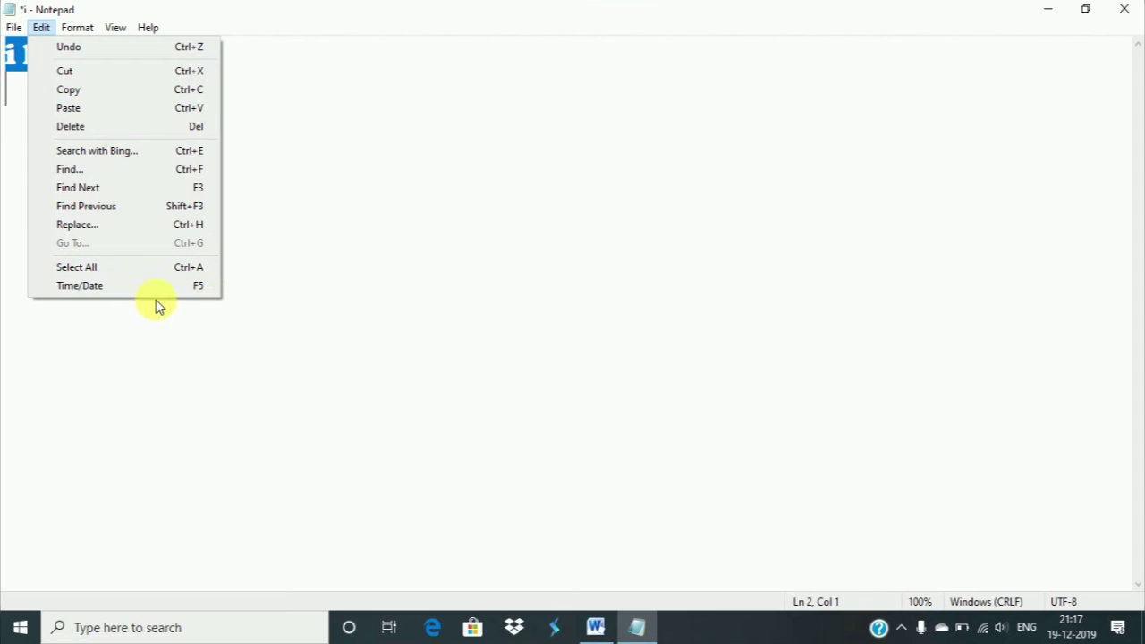
click(192, 317)
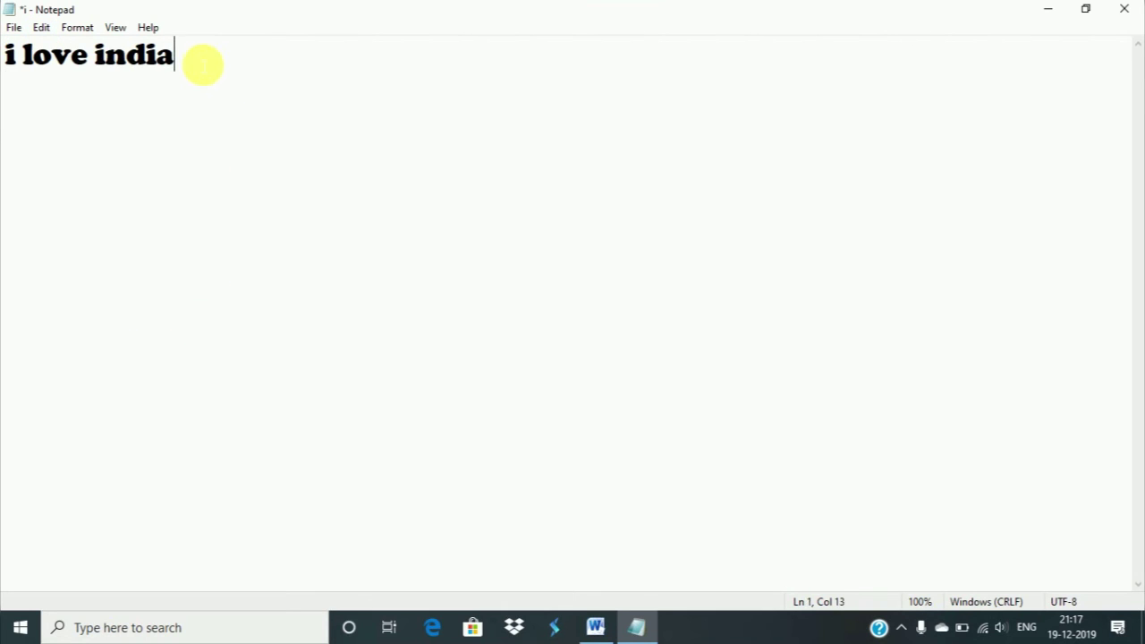
click(42, 29)
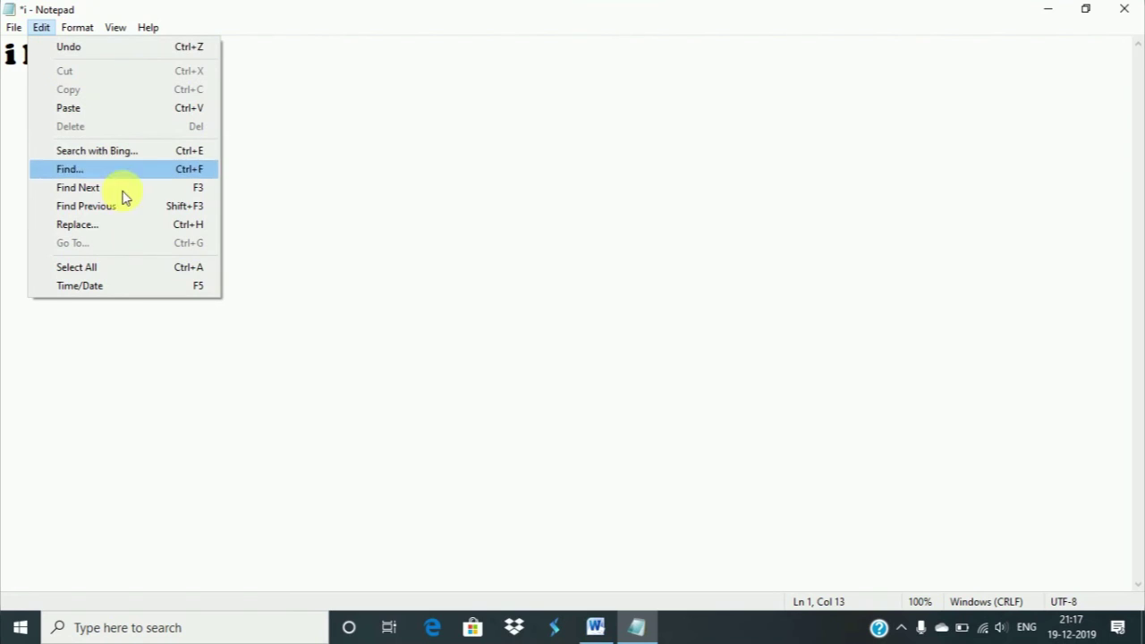
click(147, 287)
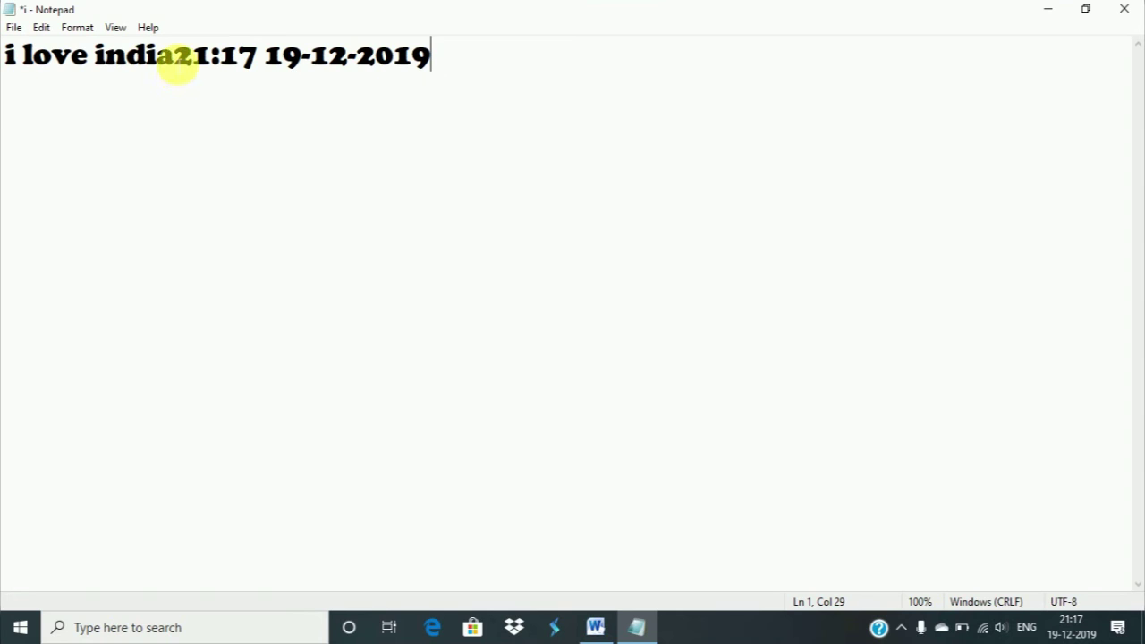
text(b)
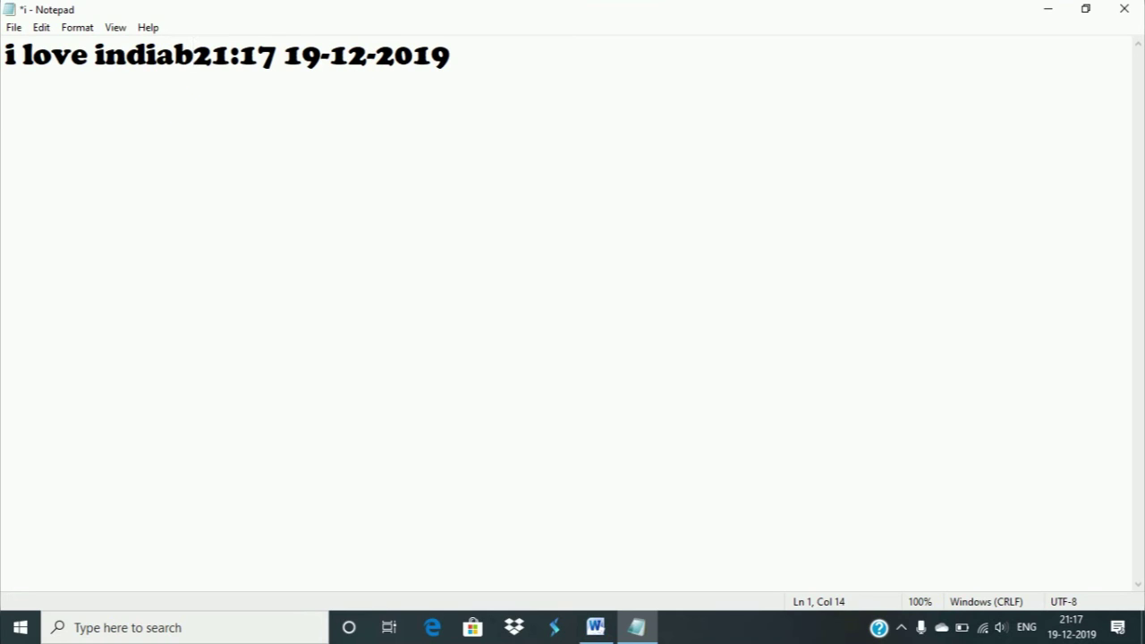
key(BackSpace)
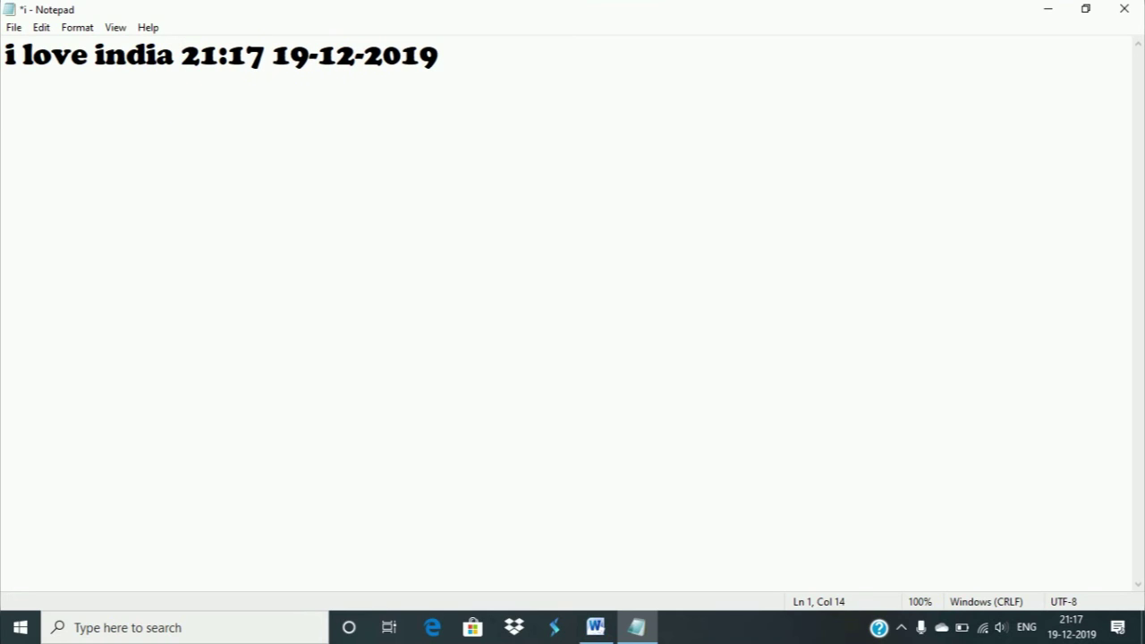
Set the text font to Geometr415 Blk BT, style Black, size 48
click(42, 29)
mouse_move(73, 25)
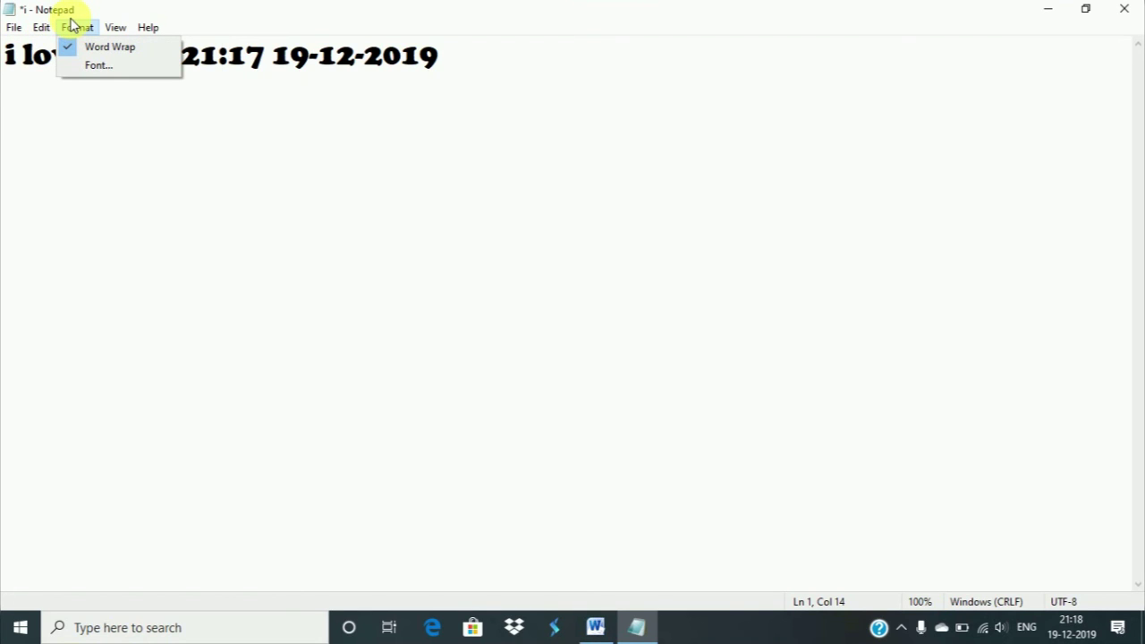
click(92, 68)
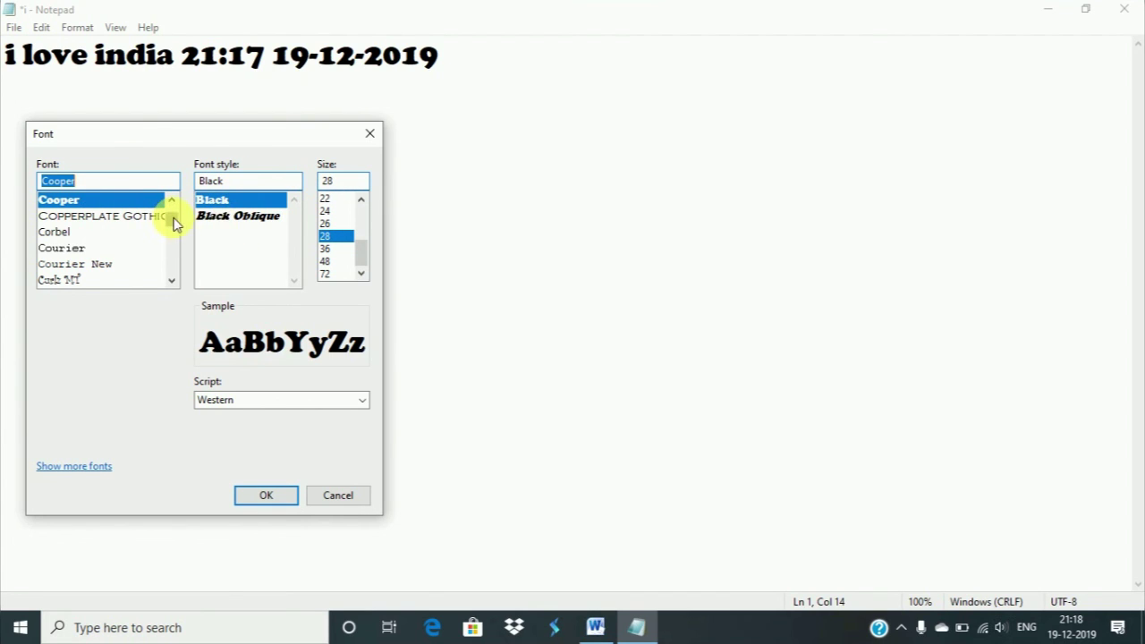
mouse_move(175, 224)
mouse_down()
mouse_move(175, 264)
mouse_move(171, 199)
mouse_move(171, 222)
mouse_up()
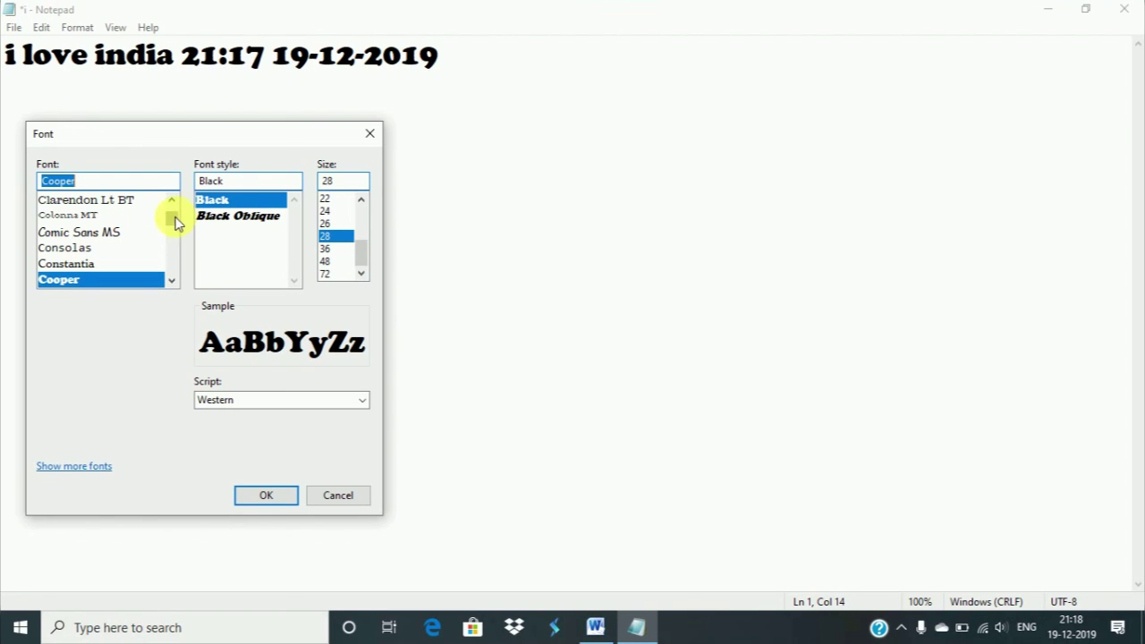
drag(173, 220, 173, 228)
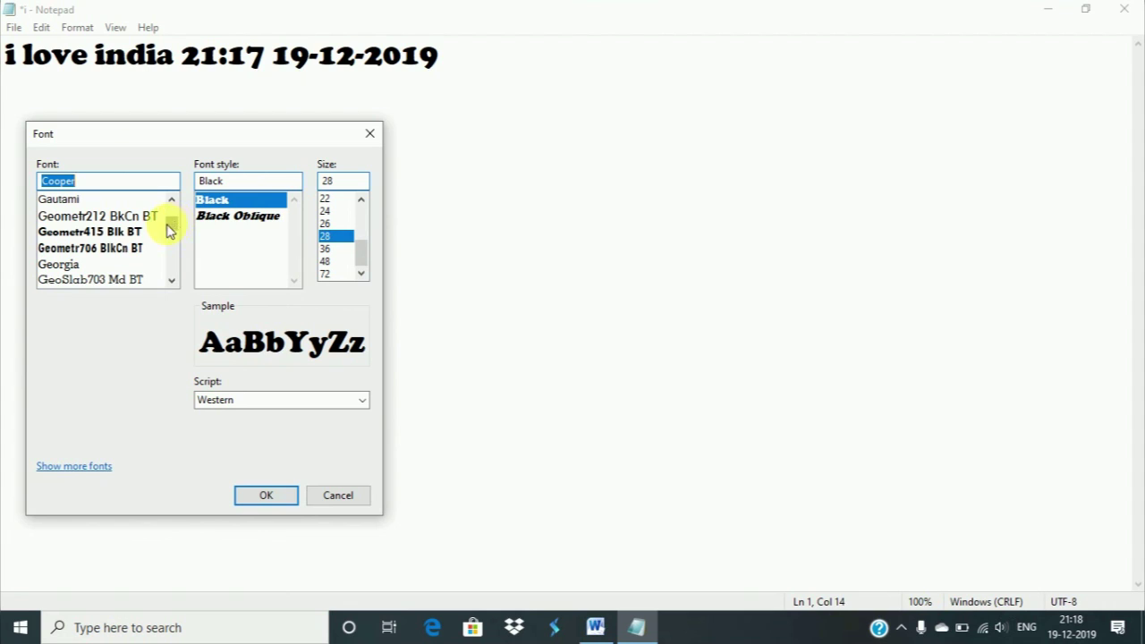
click(112, 234)
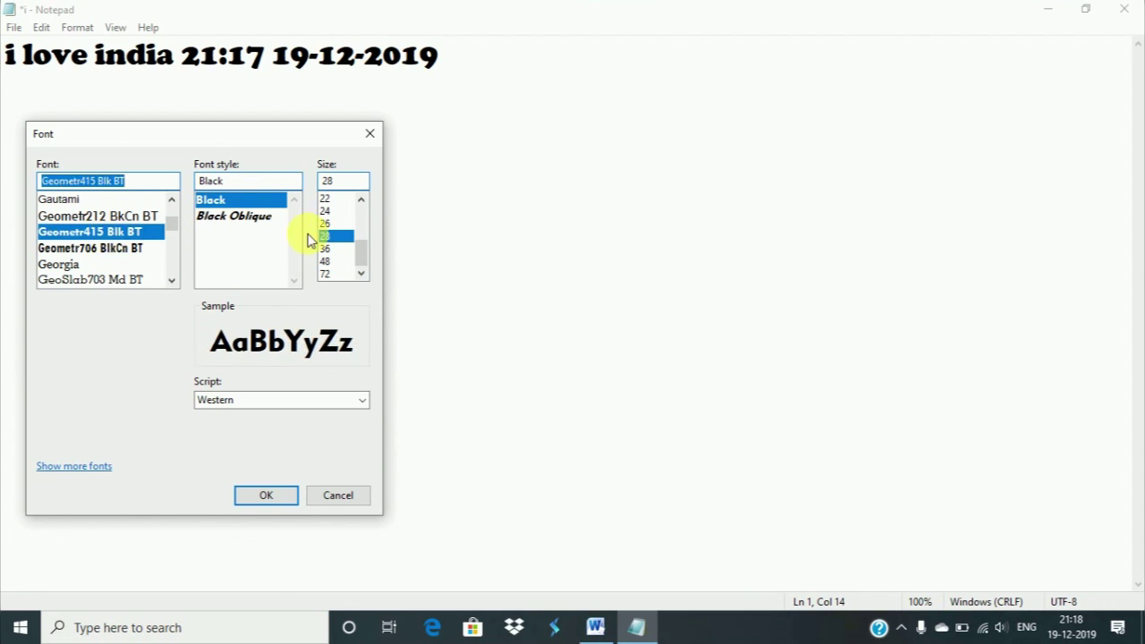
click(331, 249)
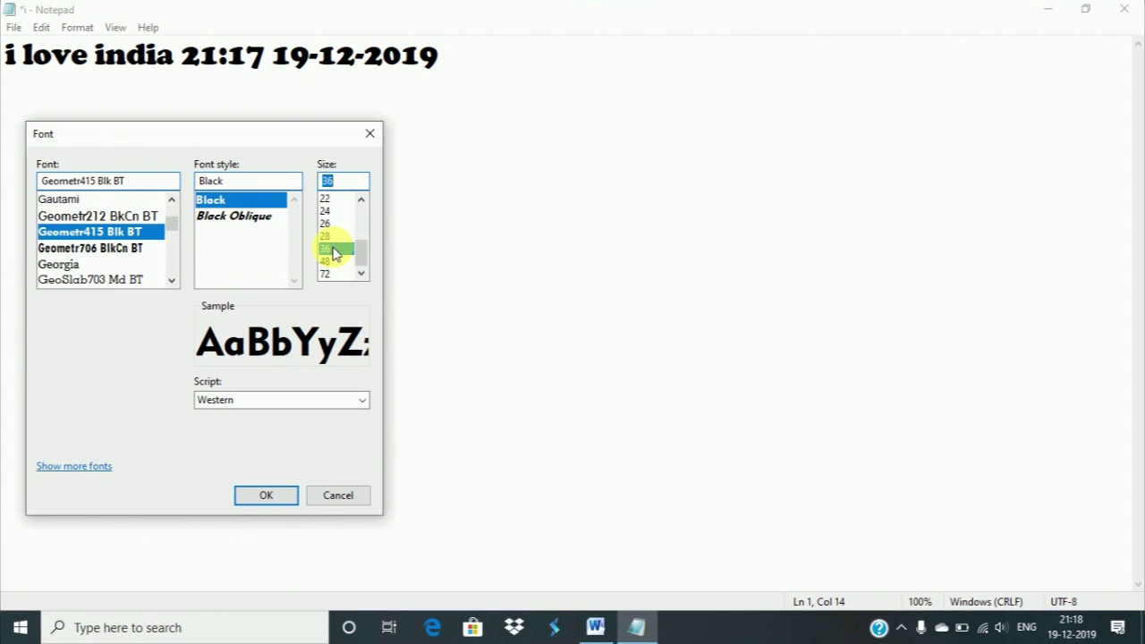
click(332, 262)
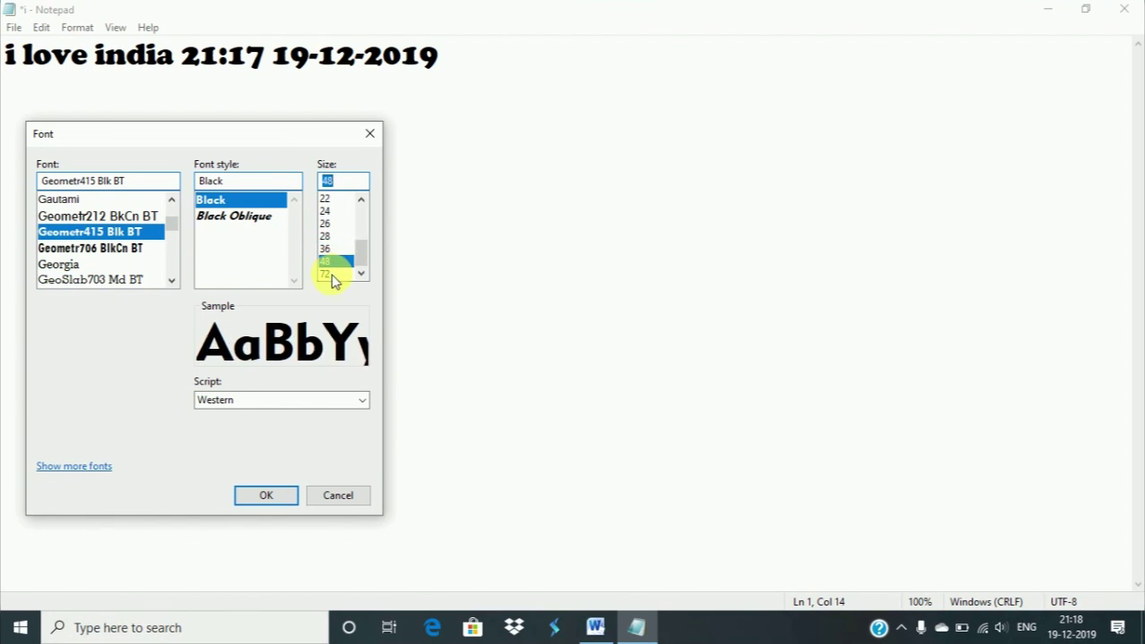
click(334, 274)
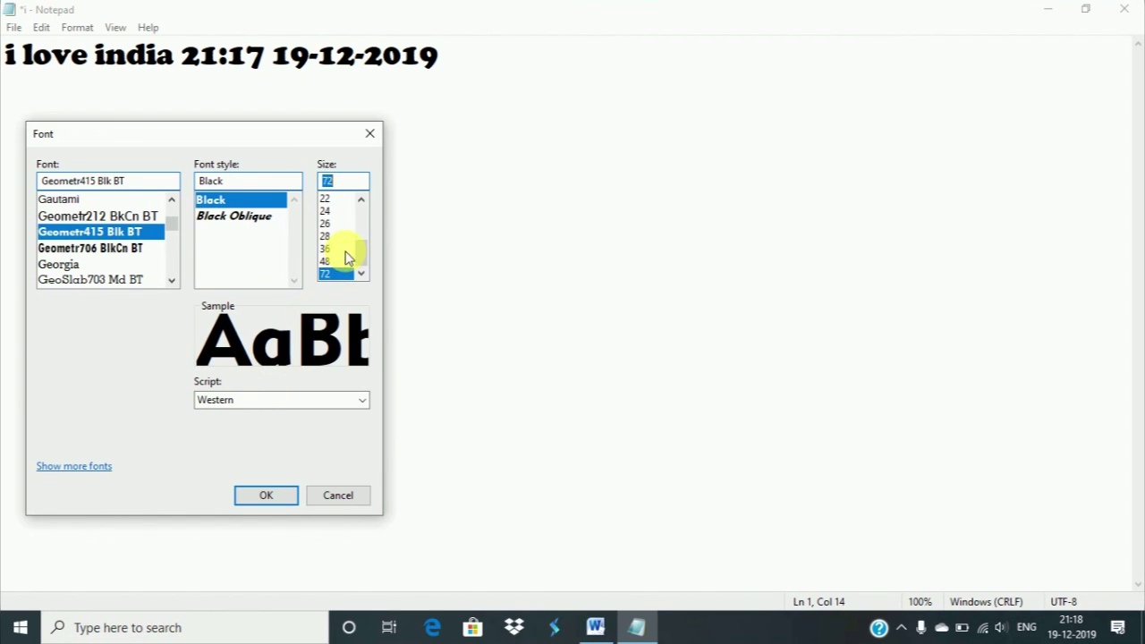
click(346, 261)
click(268, 495)
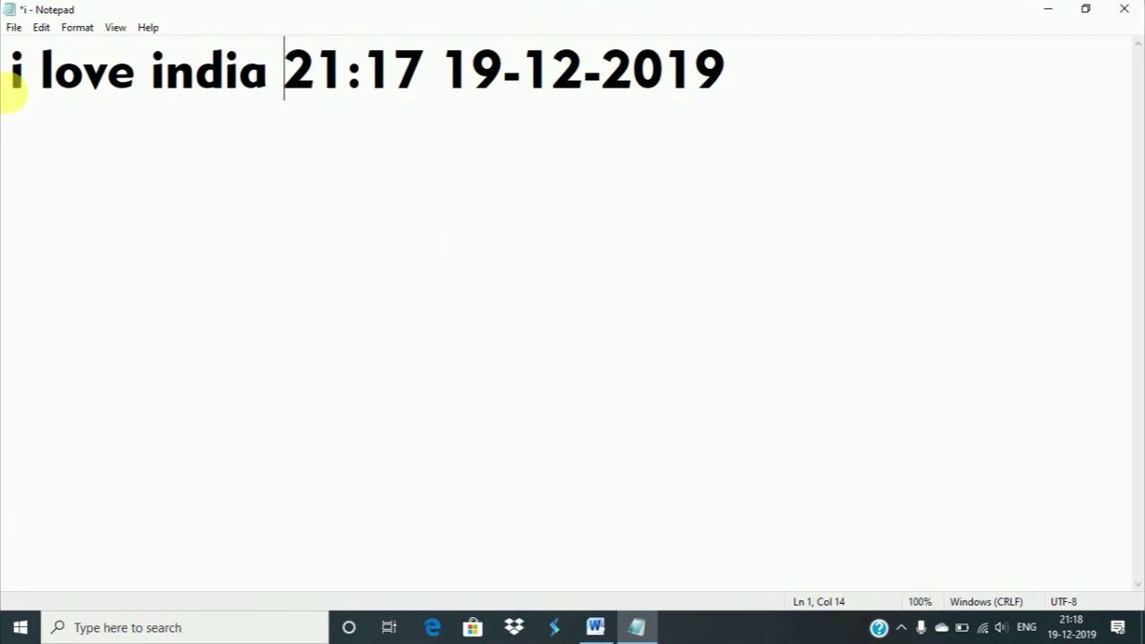
Zoom in on the document to 150%
click(114, 28)
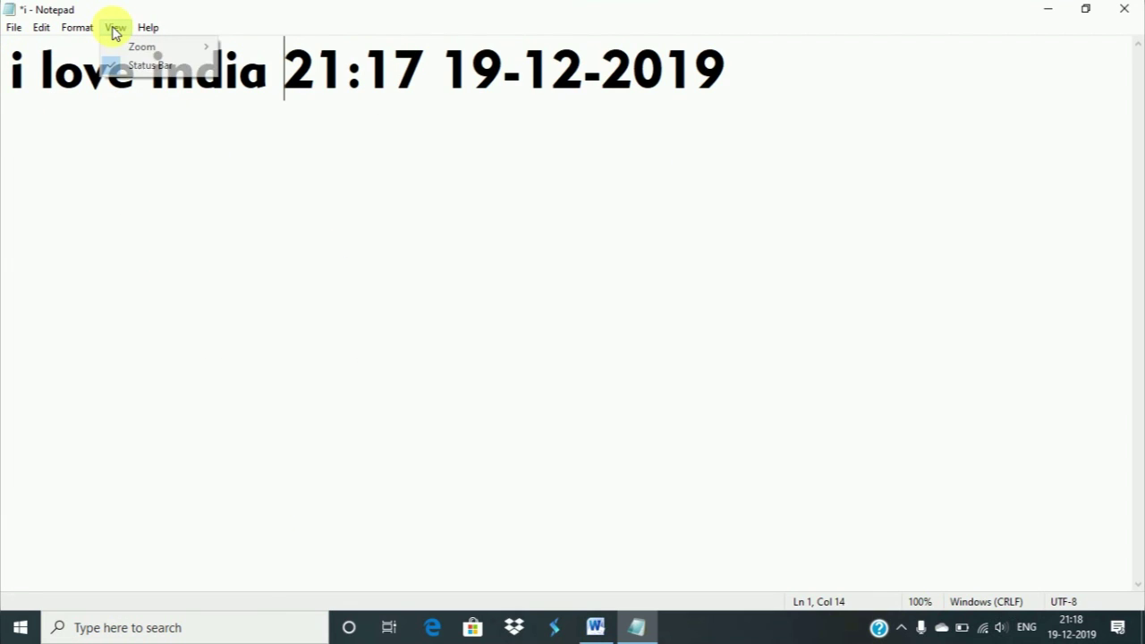
mouse_move(138, 44)
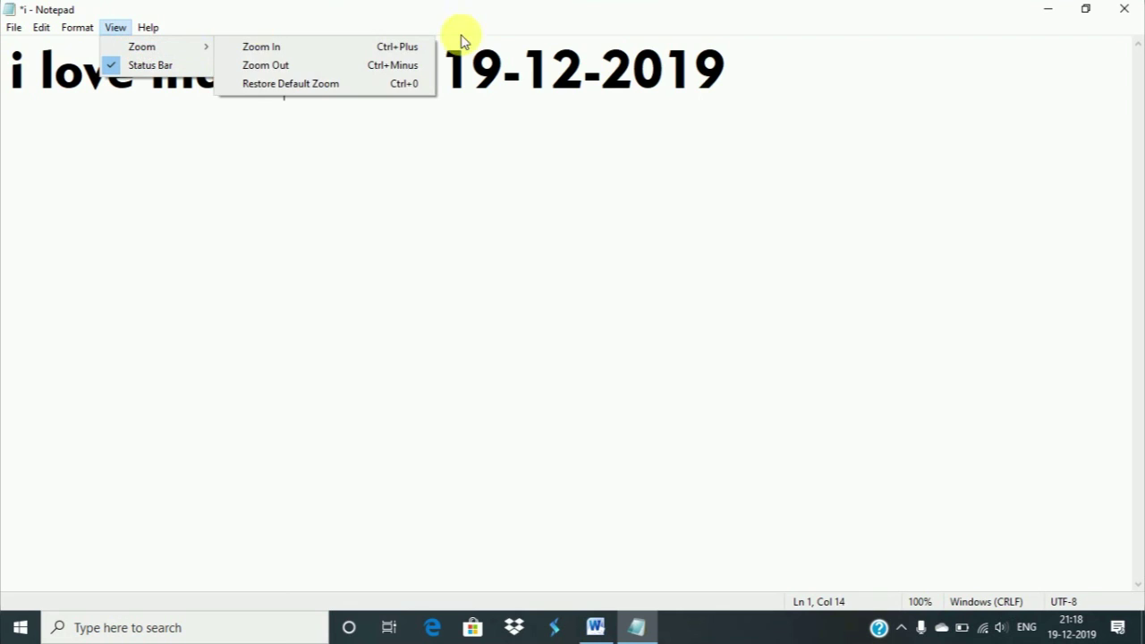
click(237, 52)
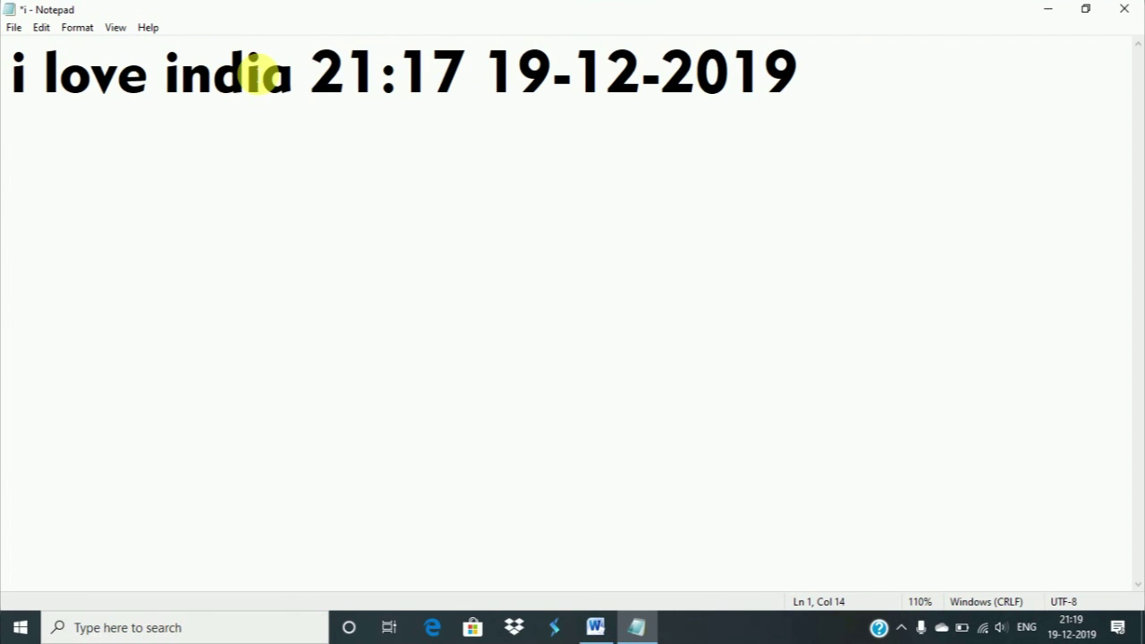
key(ctrl+plus)
key(ctrl+plus)
key(ctrl+plus)
key(ctrl+plus)
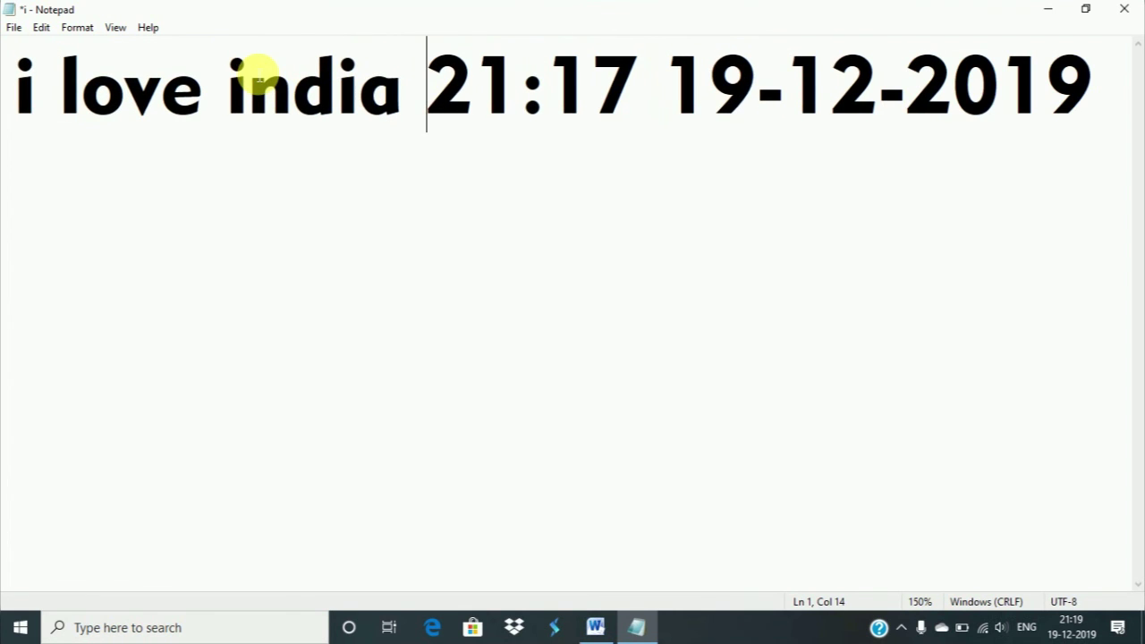
Zoom out of the document to 80%
key(ctrl+minus)
key(ctrl+minus)
key(ctrl+minus)
key(ctrl+minus)
key(ctrl+minus)
key(ctrl+minus)
key(ctrl+minus)
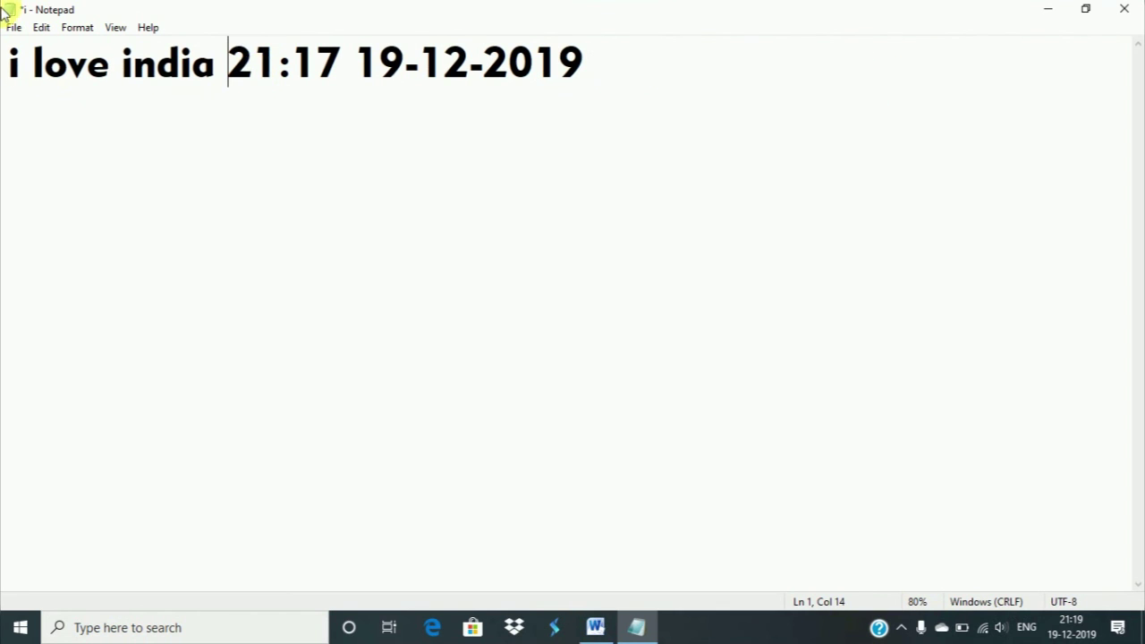
Open the zoom options for the document view
click(120, 30)
mouse_move(140, 54)
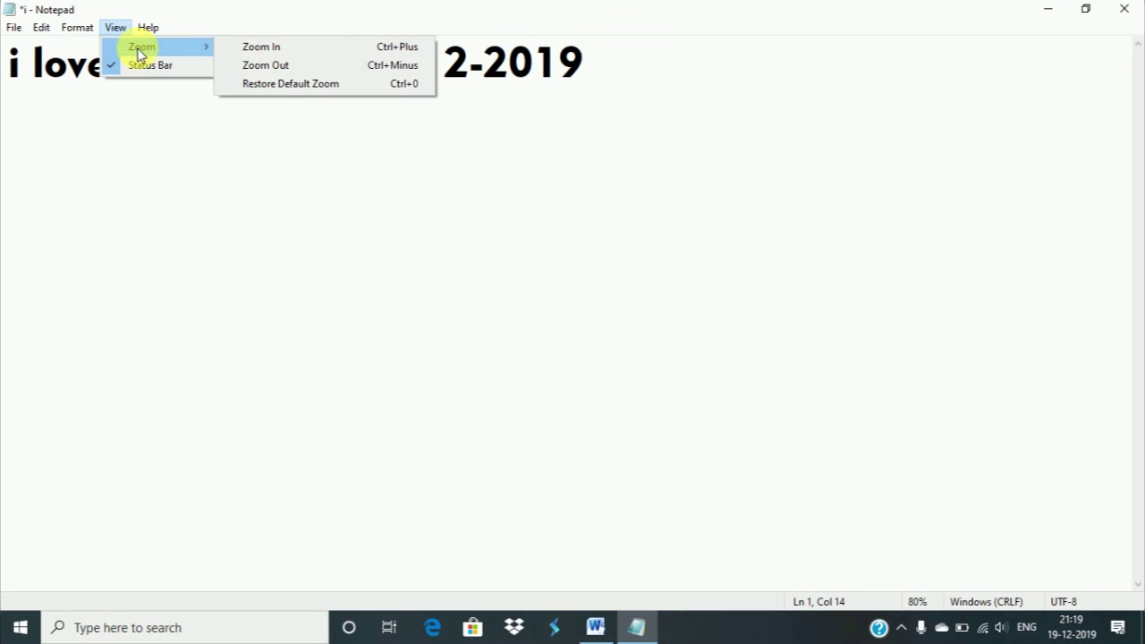